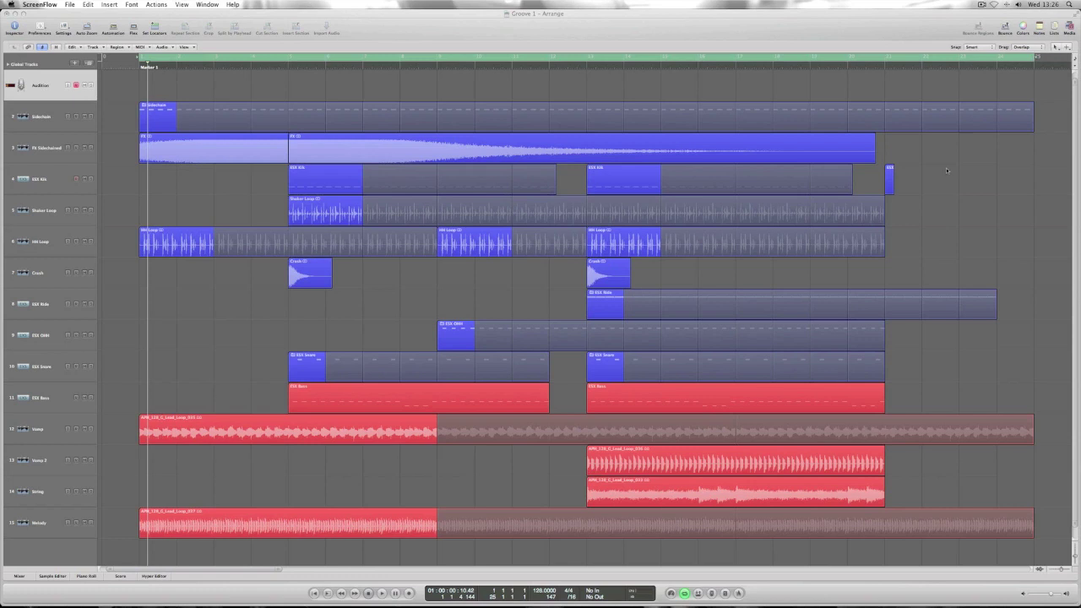
Select the Vamp, Vamp 2, String and Melody tracks and marquee-select their four lead loop regions.
click(234, 192)
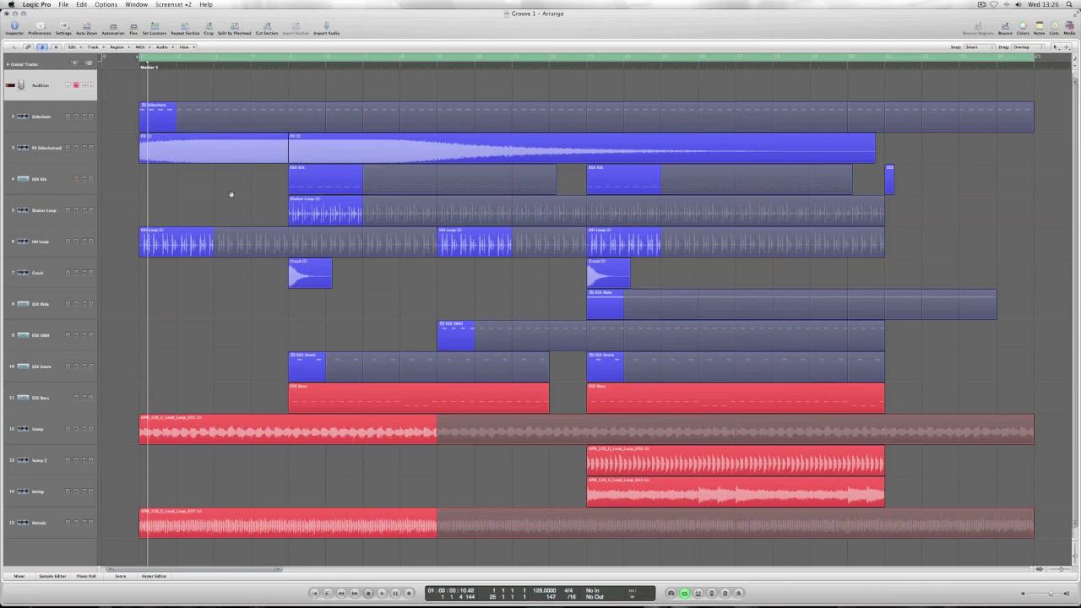
click(56, 524)
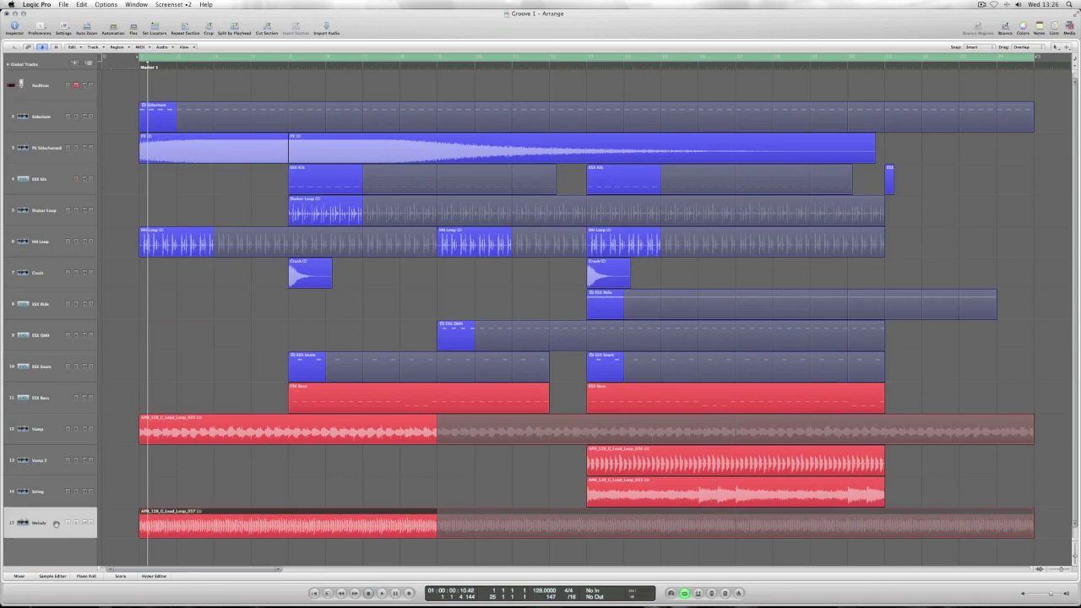
click(43, 488)
click(40, 457)
click(41, 430)
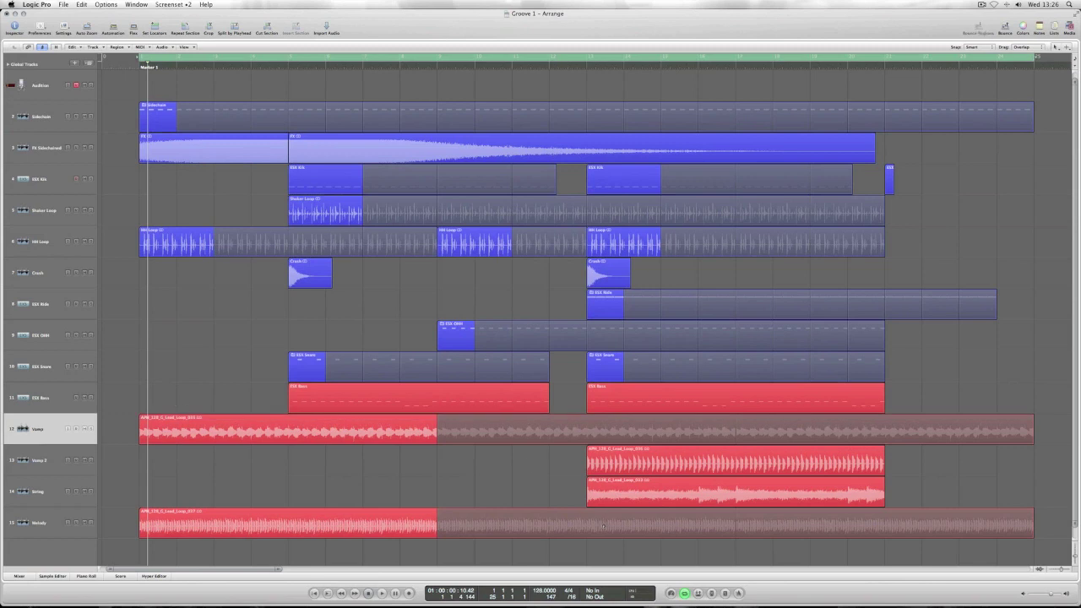
drag(642, 551, 142, 417)
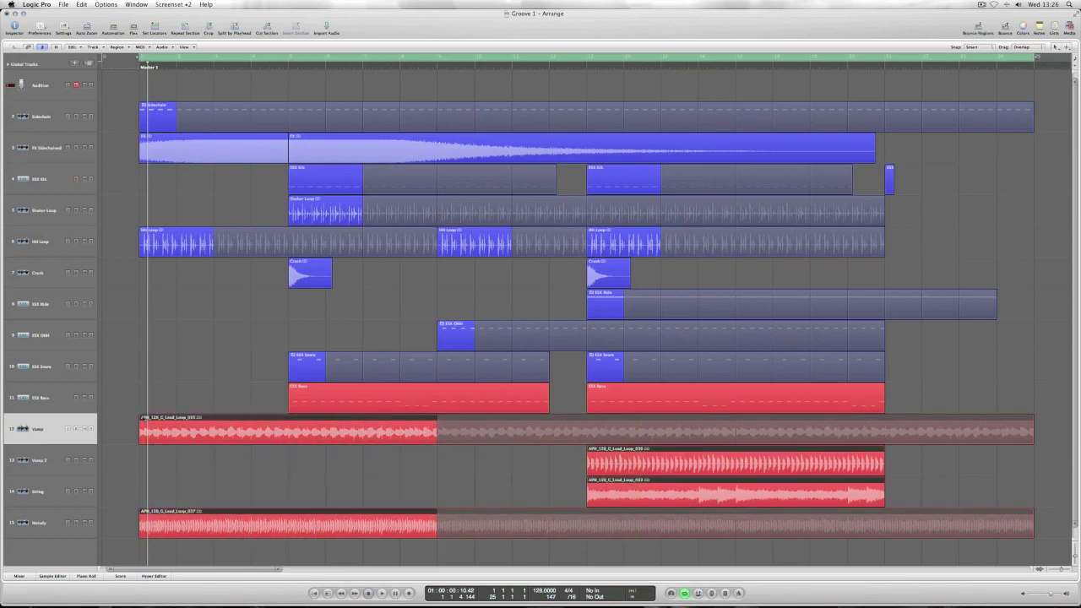
Solo the lead loops, play from around bar 5 with a jump ahead, then stop and deselect.
key(s)
double_click(199, 67)
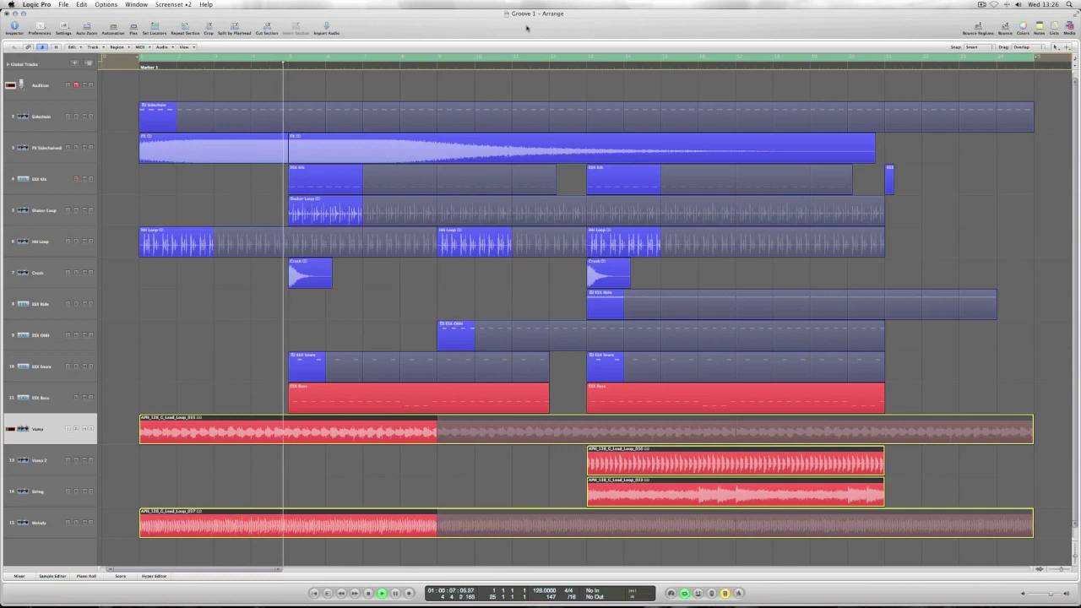
click(582, 67)
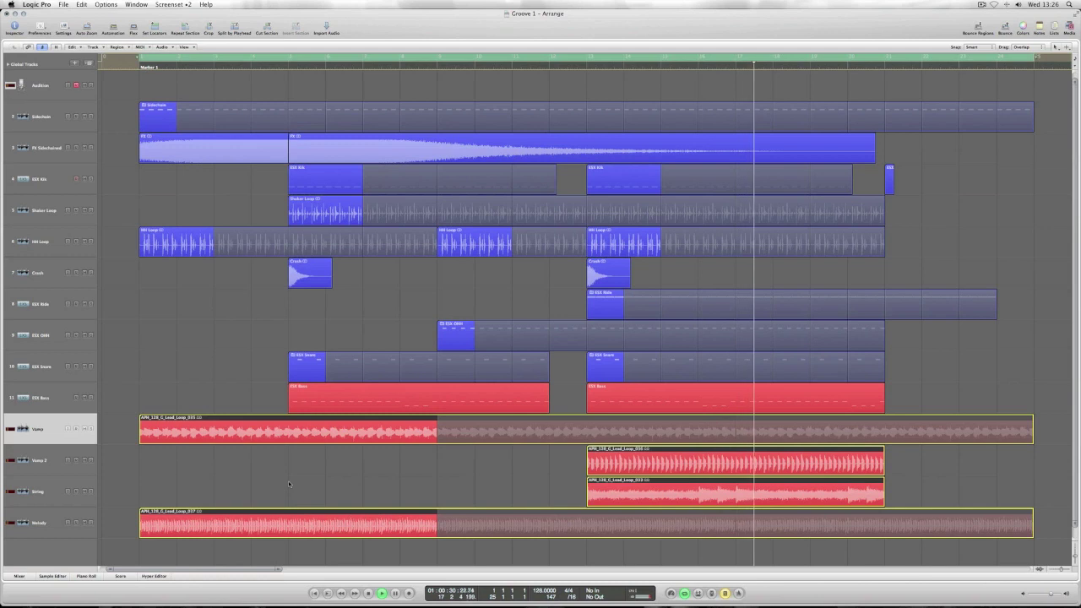
key(space)
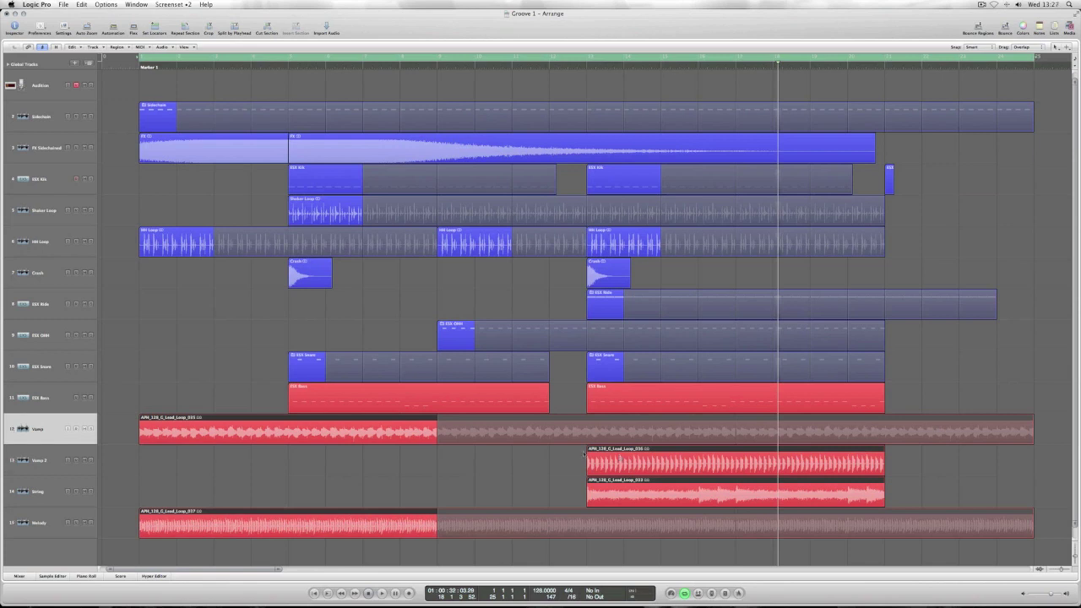
click(466, 476)
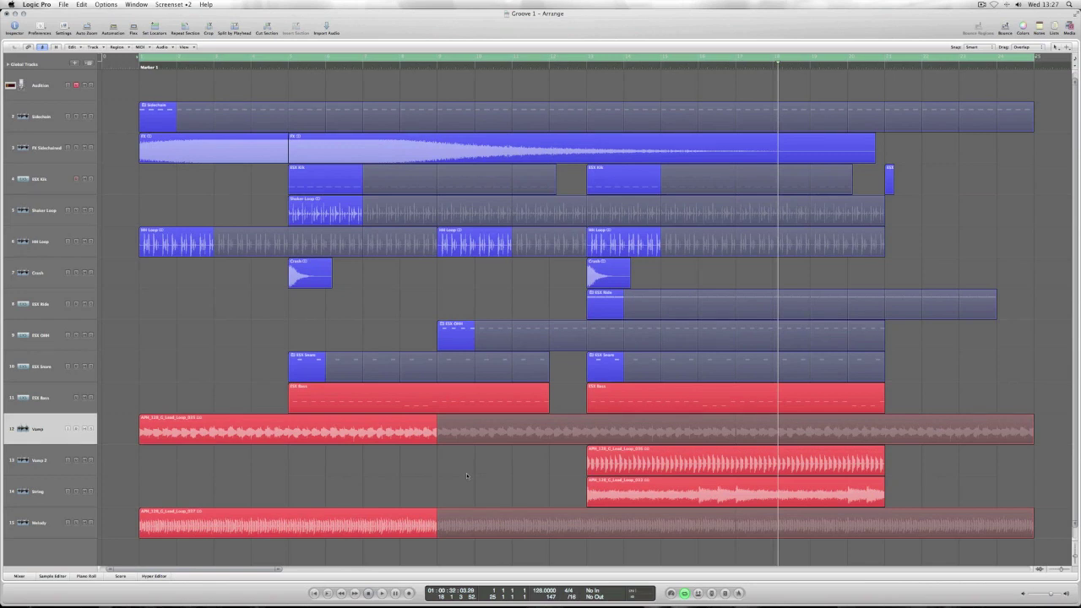
Play the ESX Bass loops soloed from around bar 5, then stop.
click(110, 408)
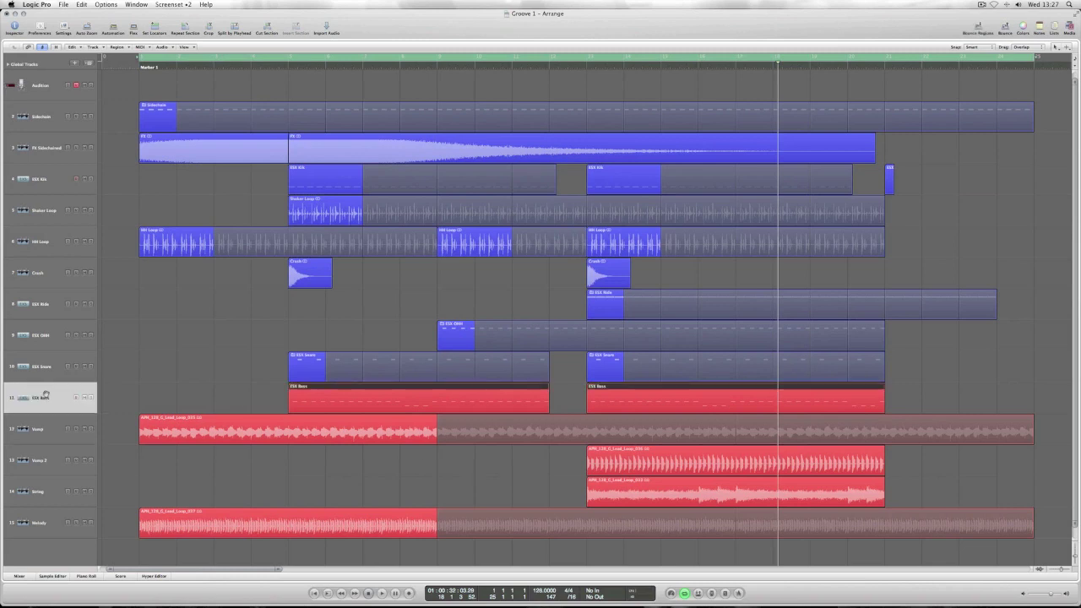
click(272, 66)
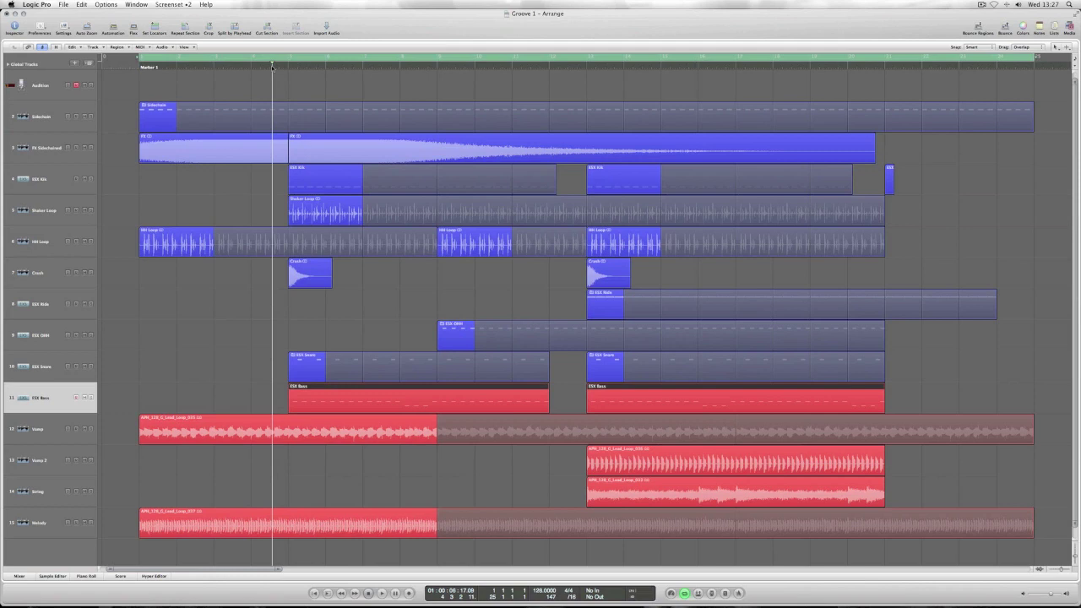
key(space)
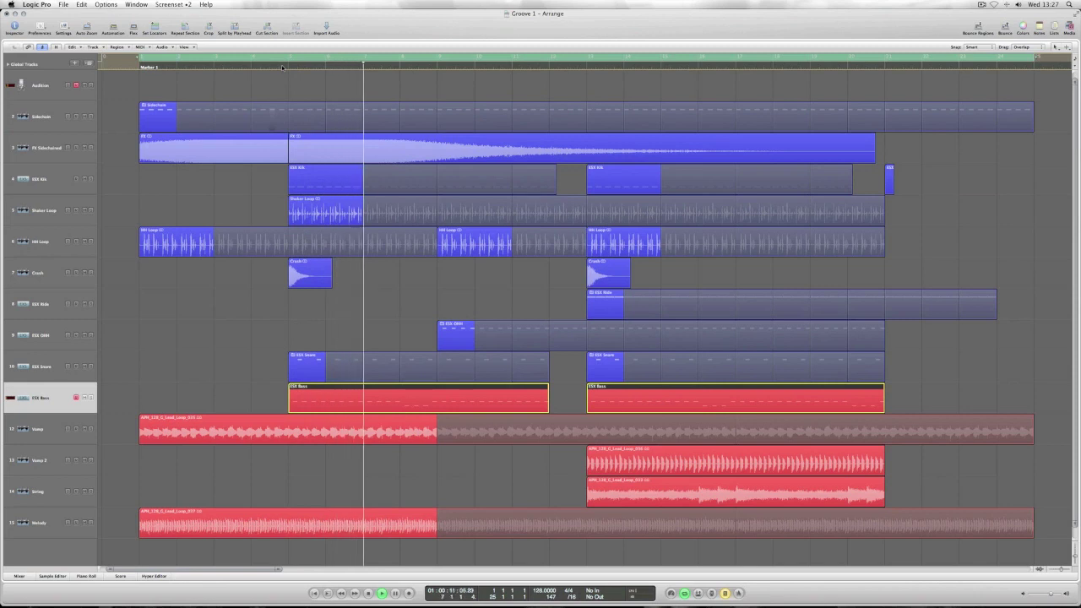
key(space)
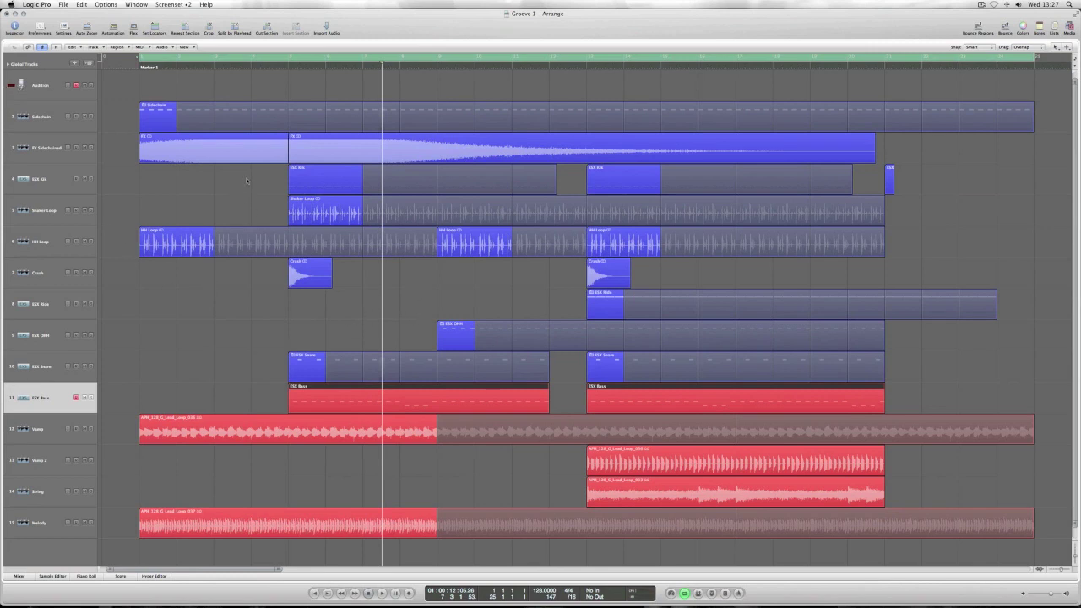
Select the drum regions on tracks 4 to 10 and play them soloed.
drag(245, 178, 591, 385)
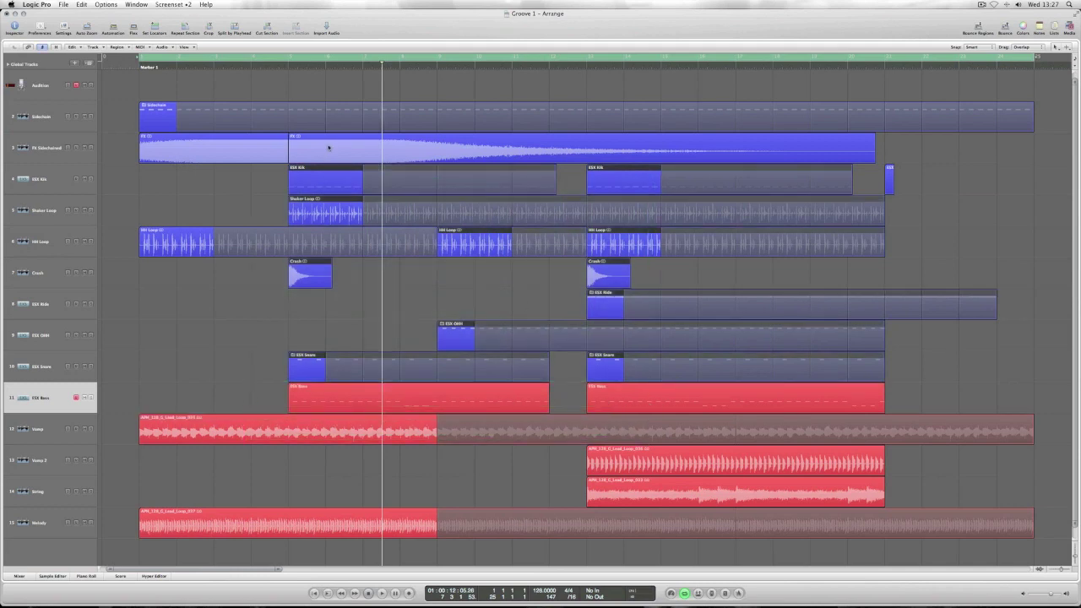
click(295, 68)
key(space)
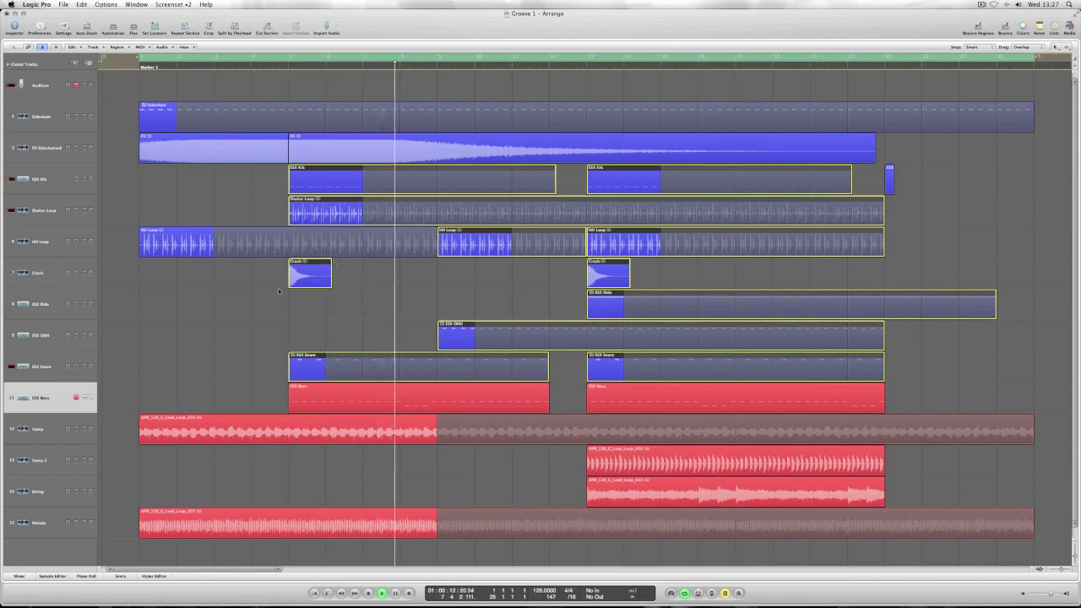
Stop the drum playback, clear the selection and select the first Crash region.
key(space)
click(222, 307)
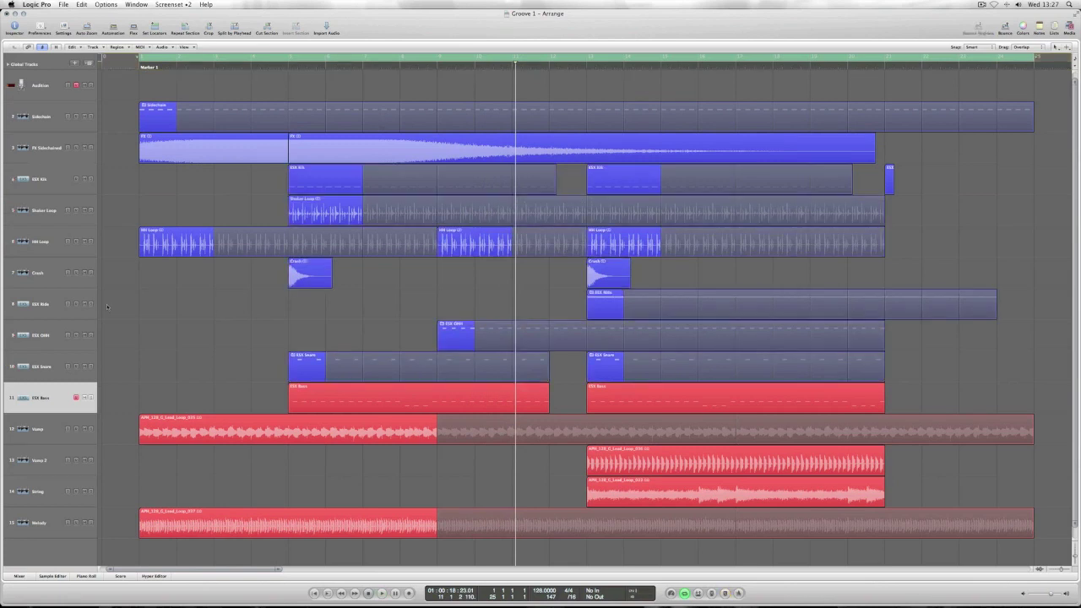
click(48, 283)
click(313, 276)
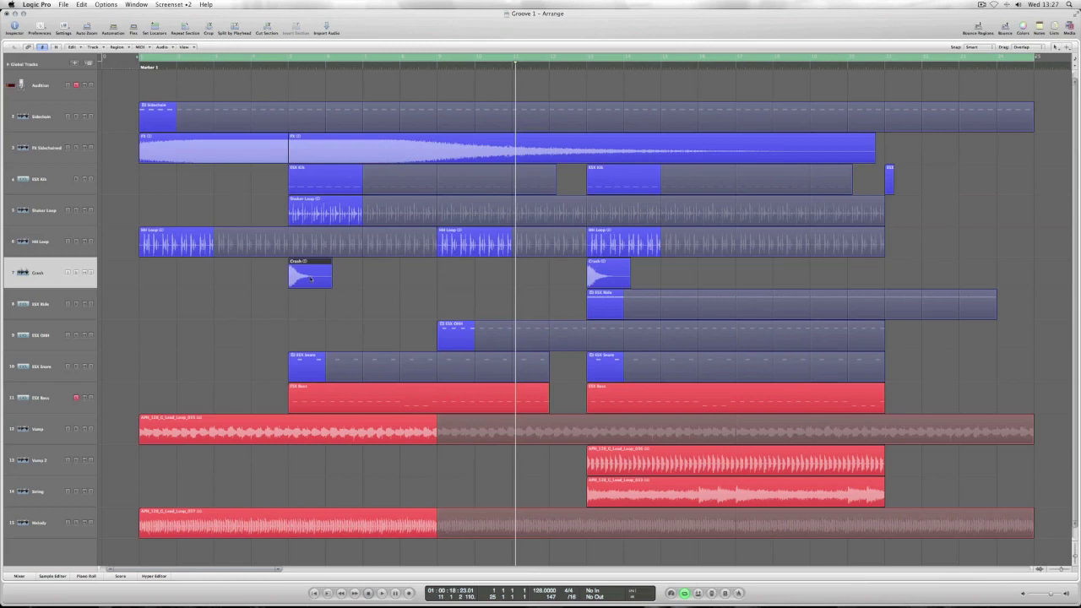
Zoom in on the first Crash hit, then zoom back out to the whole arrangement.
drag(333, 302, 272, 261)
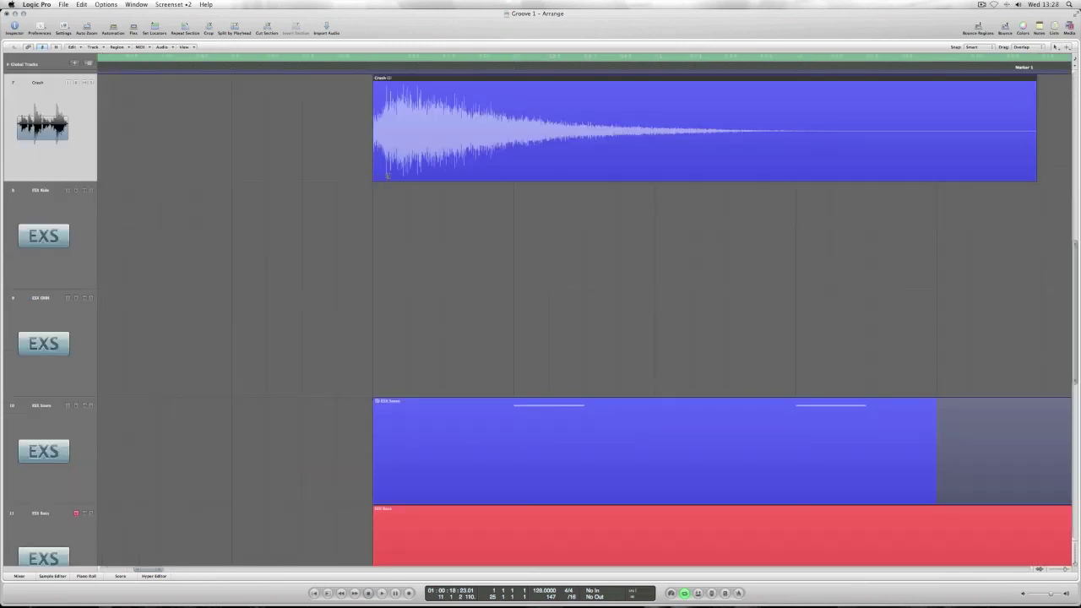
mouse_move(388, 175)
mouse_down()
mouse_move(618, 178)
mouse_move(373, 179)
mouse_up()
key(z)
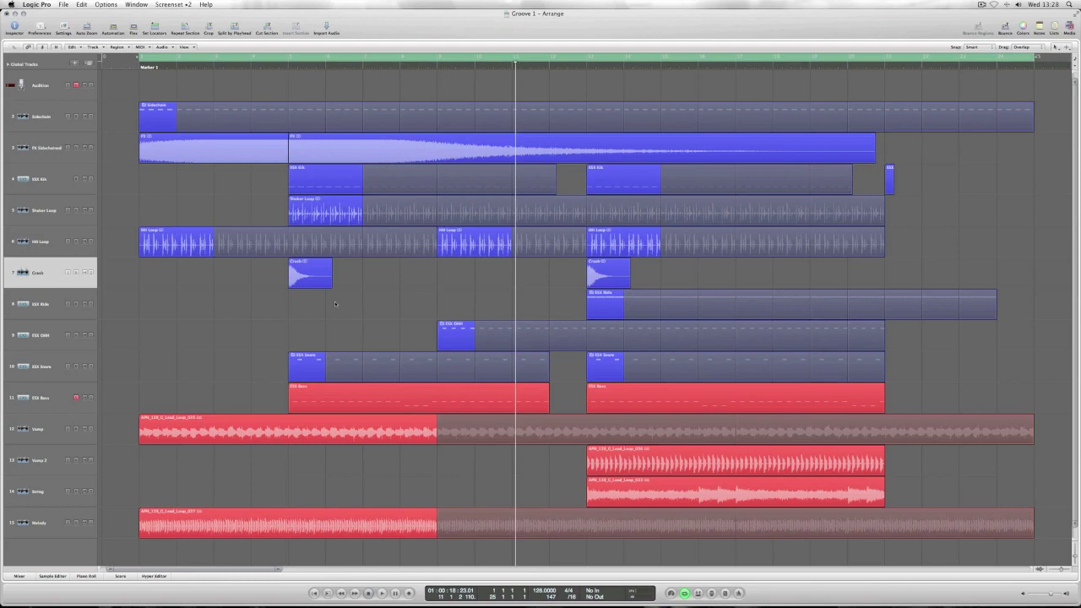
click(38, 123)
drag(135, 100, 194, 134)
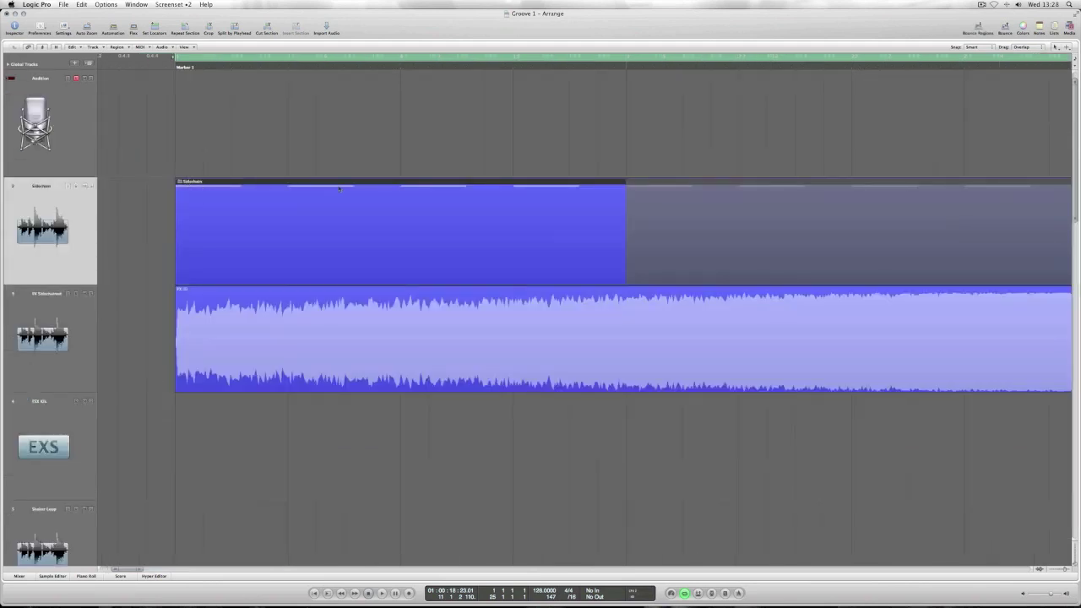
ctrl+alt+click(285, 129)
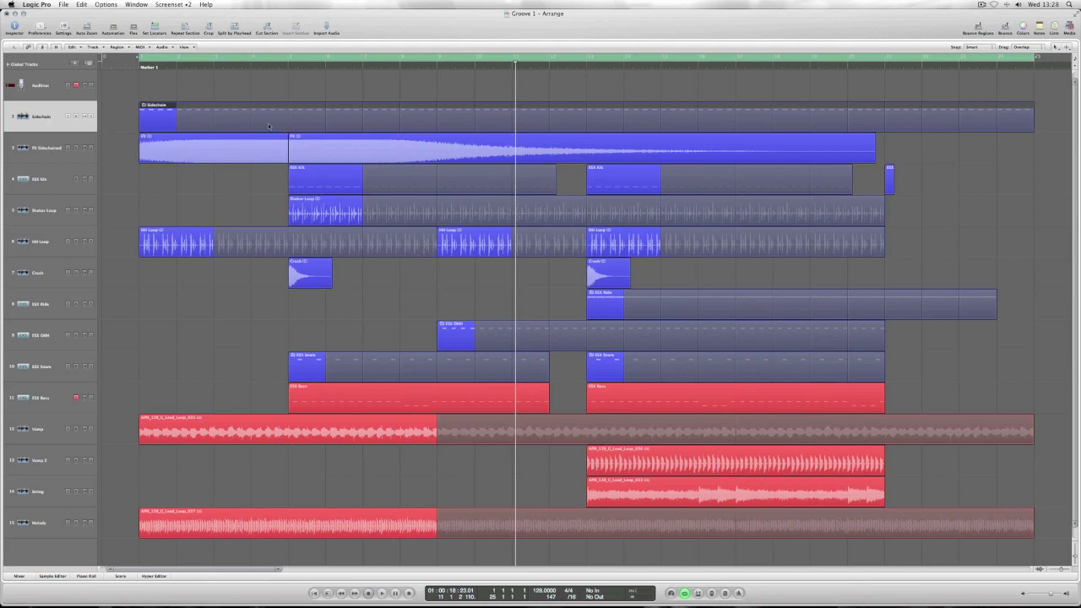
Play Groove 1 from the start, then zoom on tracks 11–15 and show their filter automation.
key(Return)
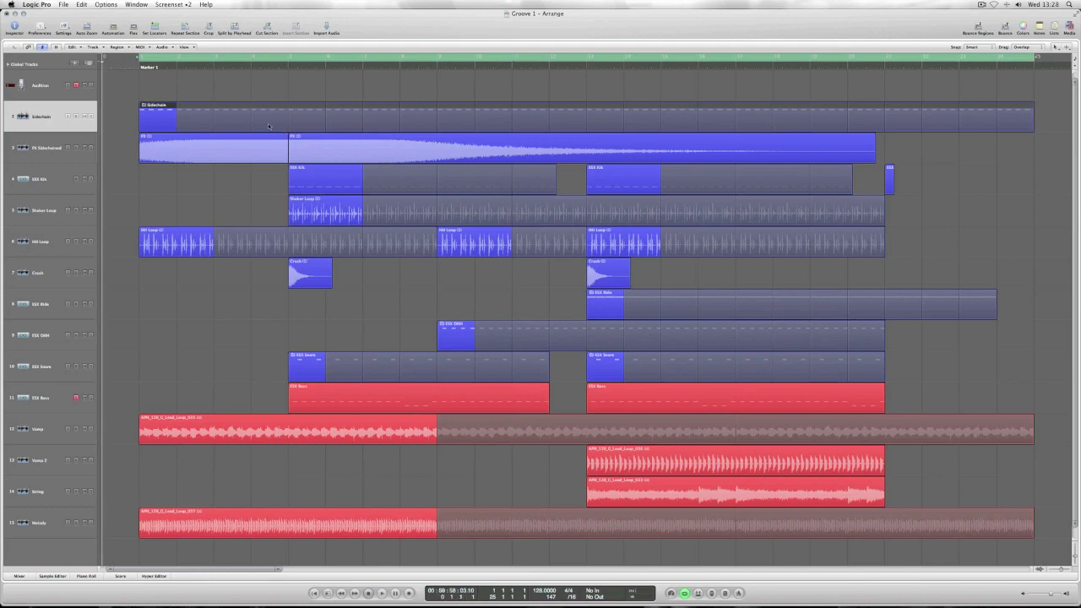
key(space)
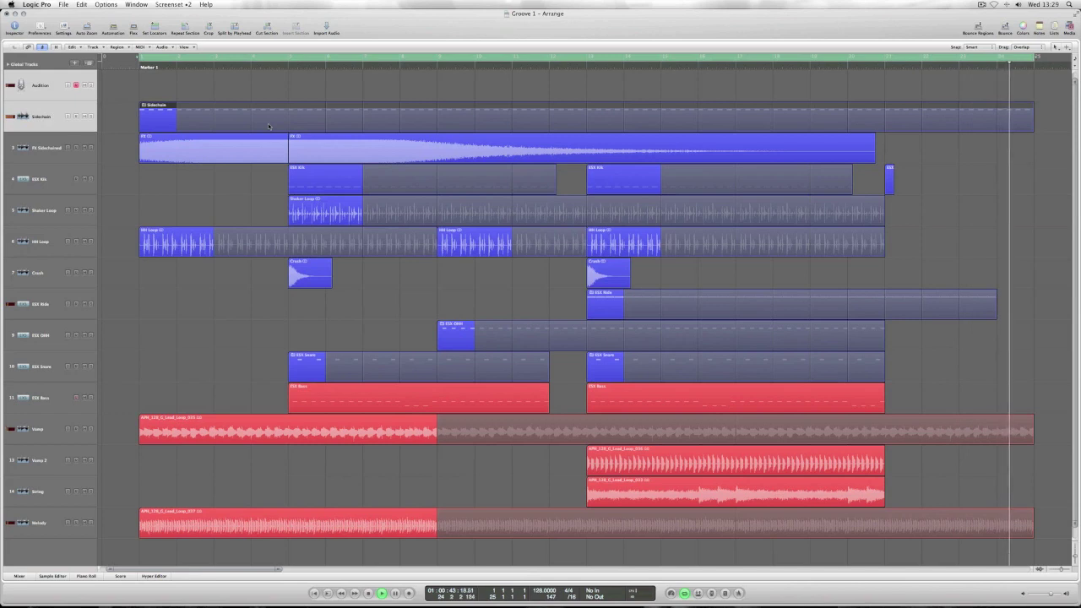
key(space)
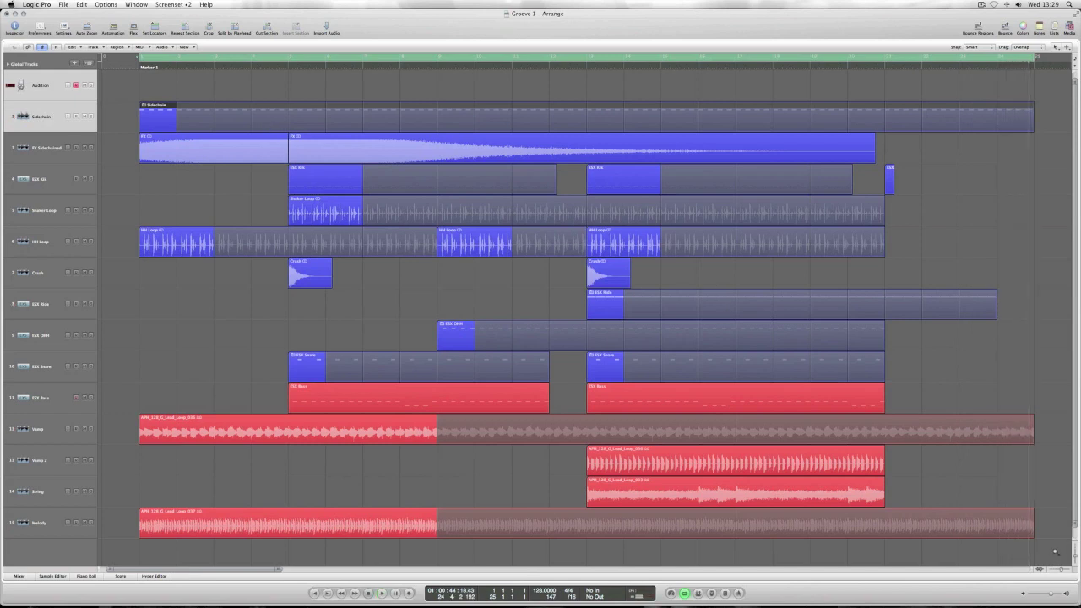
drag(1029, 549, 822, 388)
key(a)
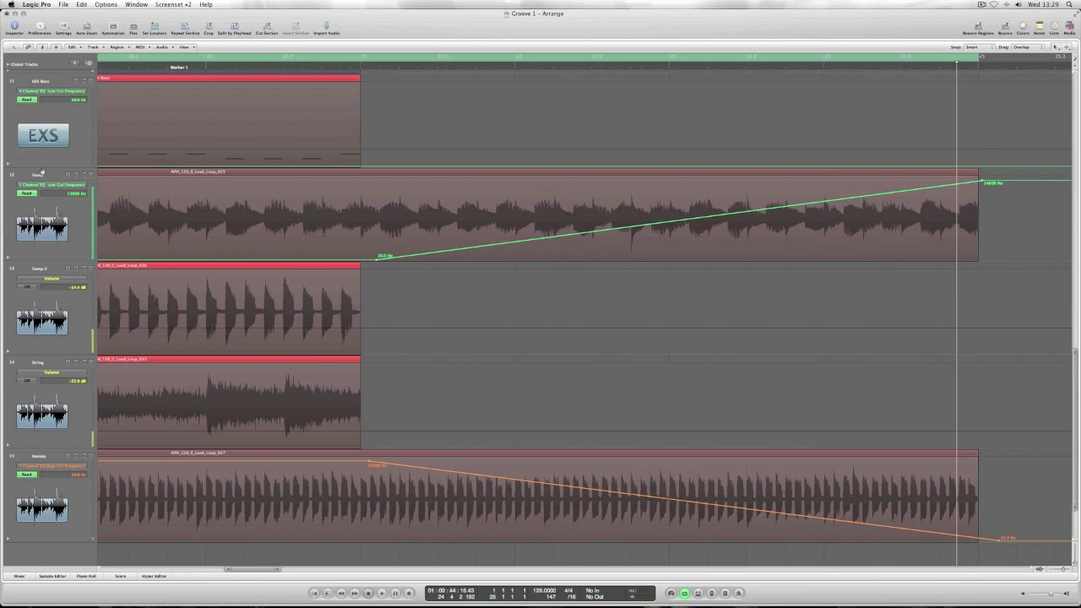
Hide the automation, zoom out to the full arrangement and select the Sidechain region.
key(a)
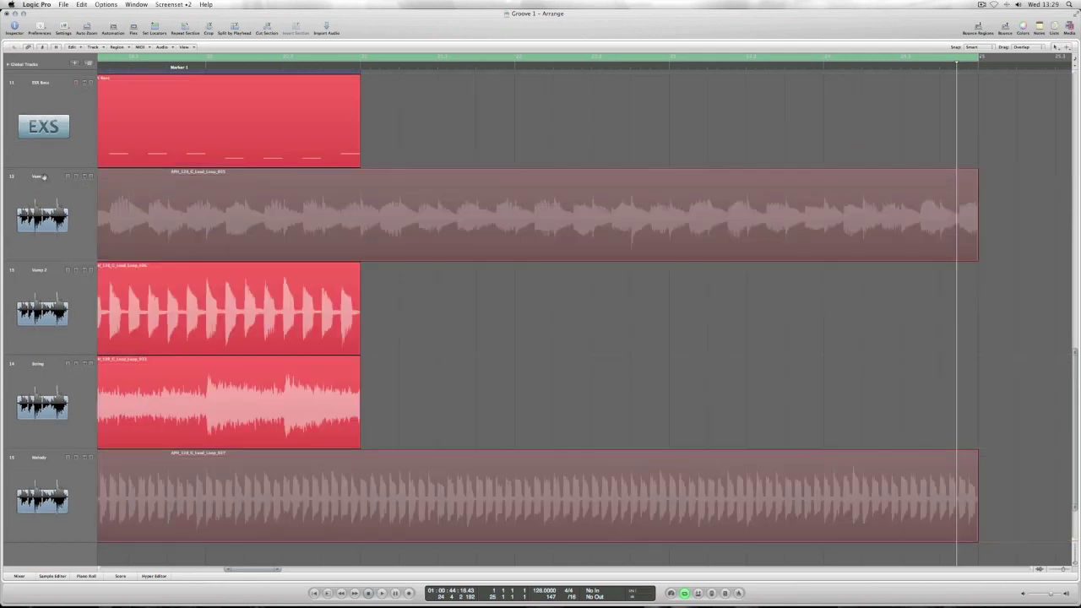
key(z)
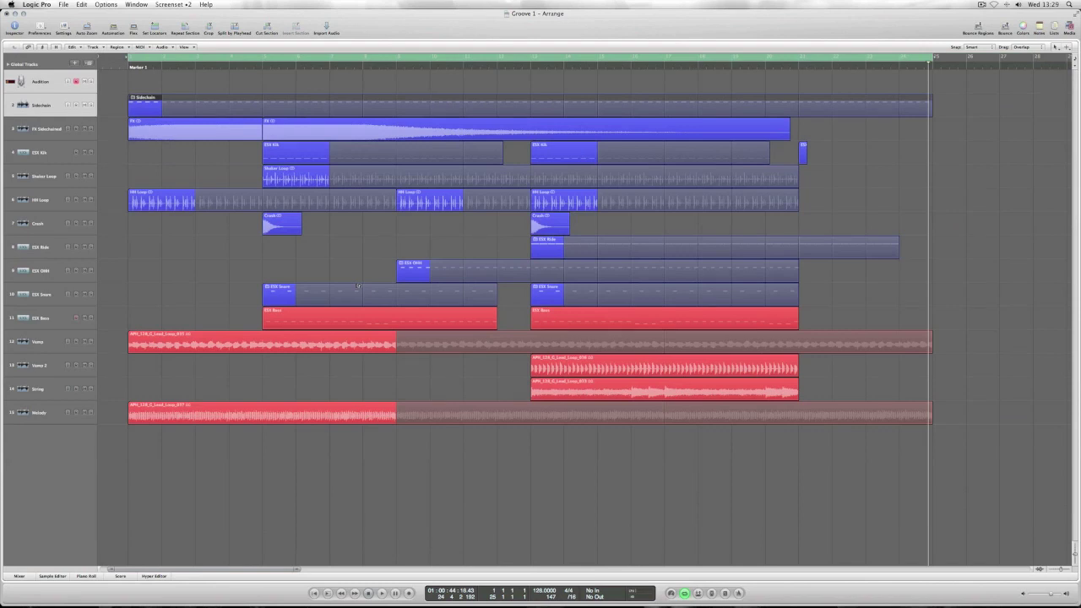
key(Right)
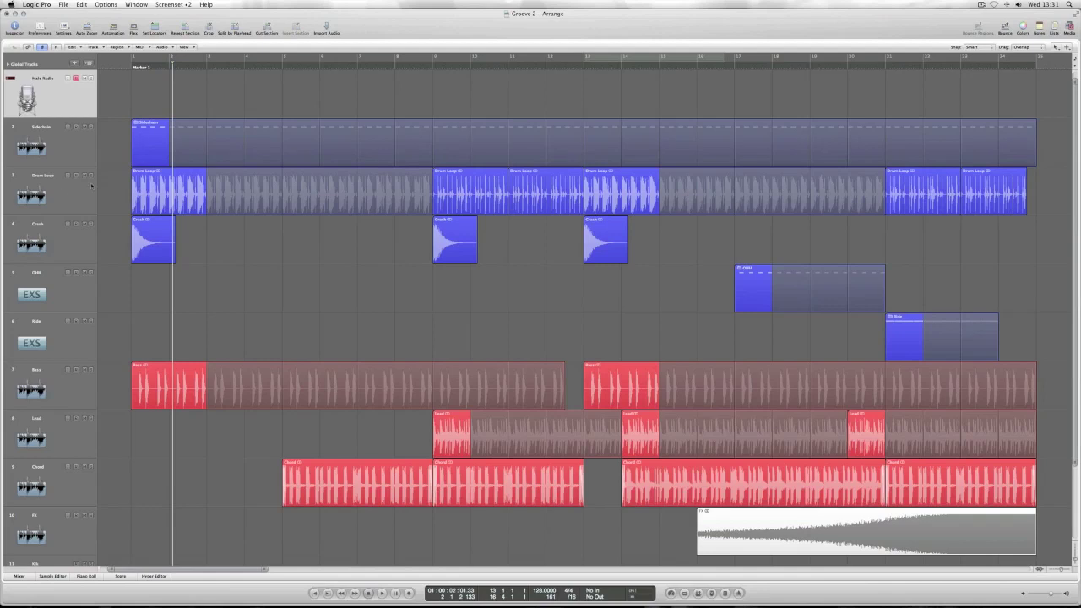
Select the Drum Loop track in the Groove 2 arrangement.
click(68, 193)
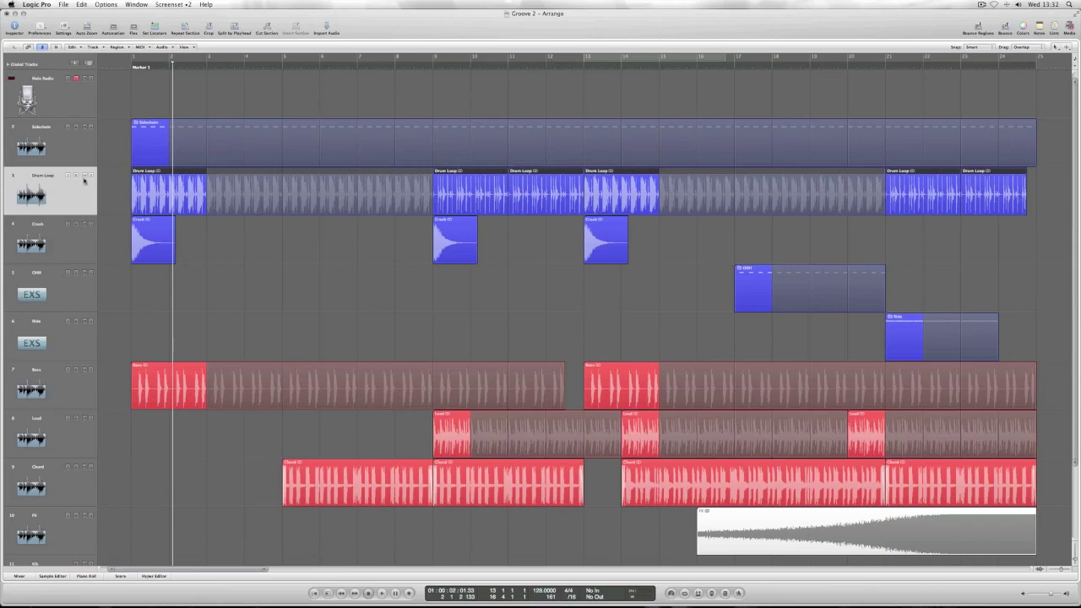
Play Groove 2 from near the start, jumping ahead to bars 11 and 16, then stop.
double_click(152, 69)
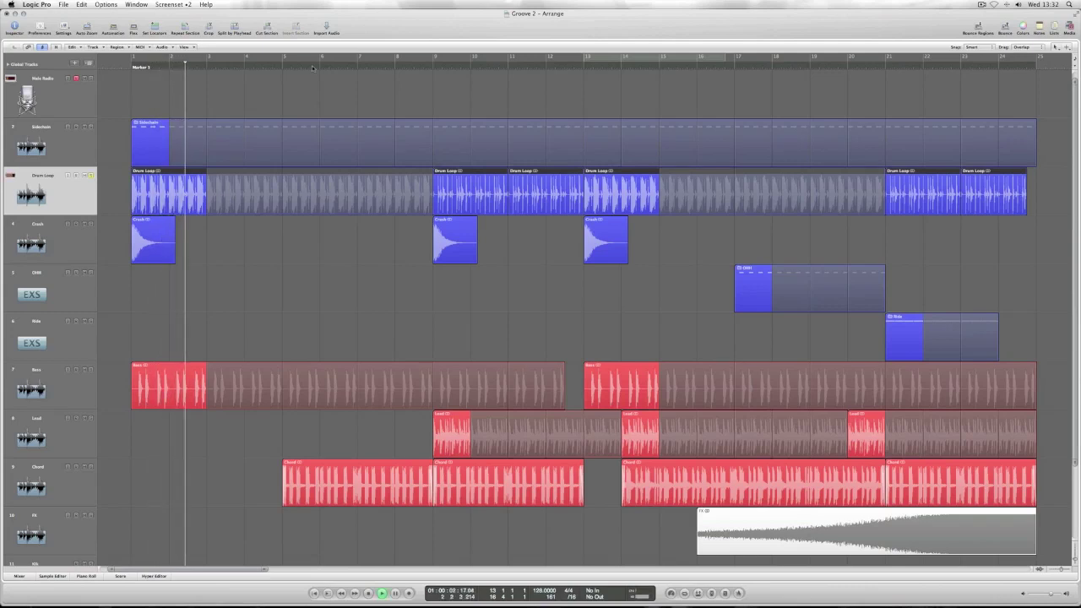
click(419, 66)
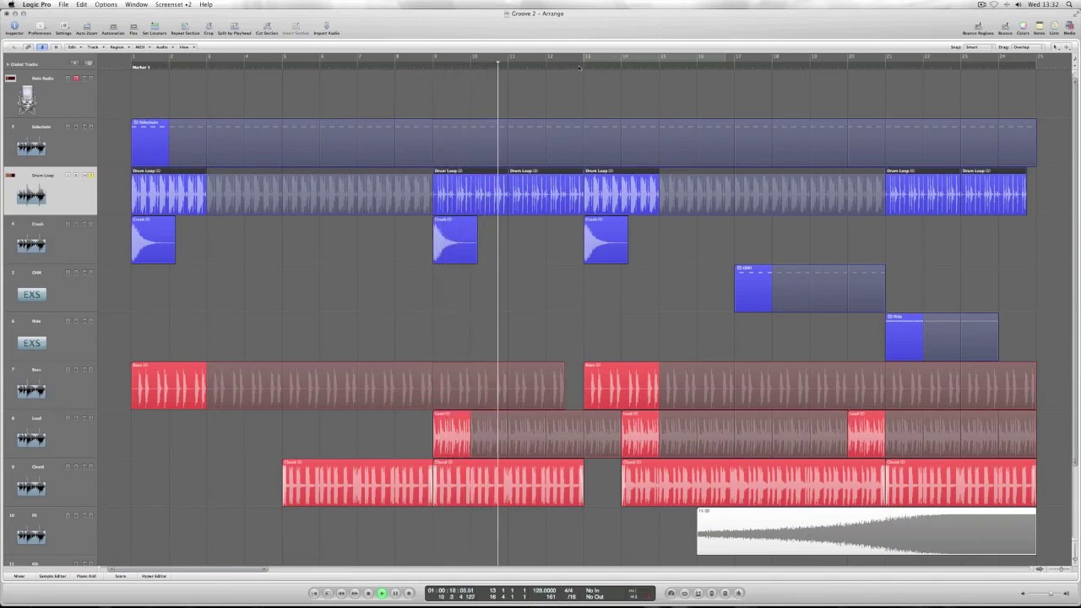
click(580, 66)
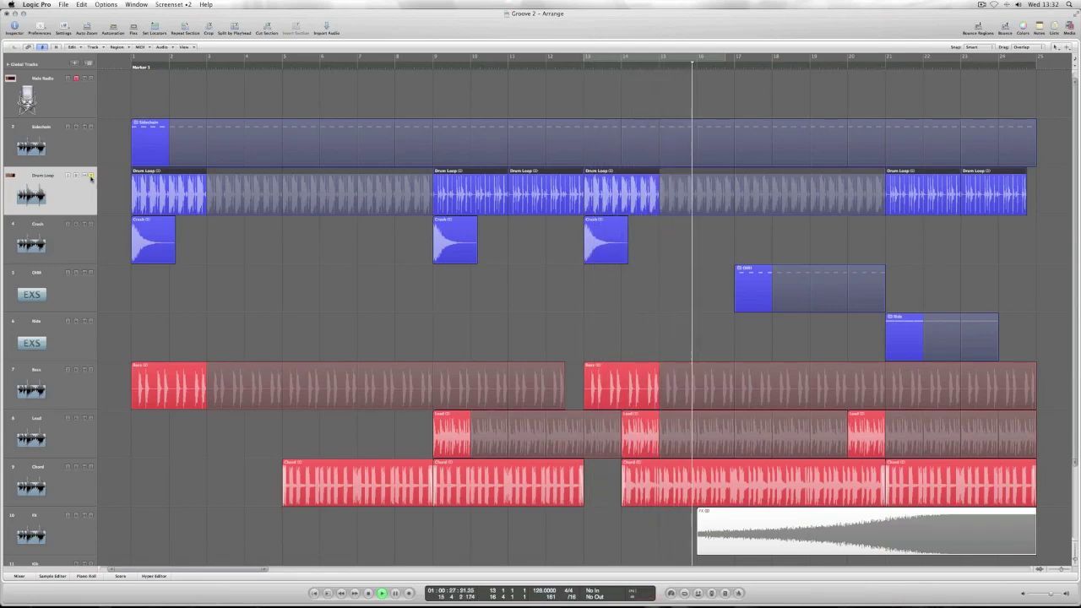
key(space)
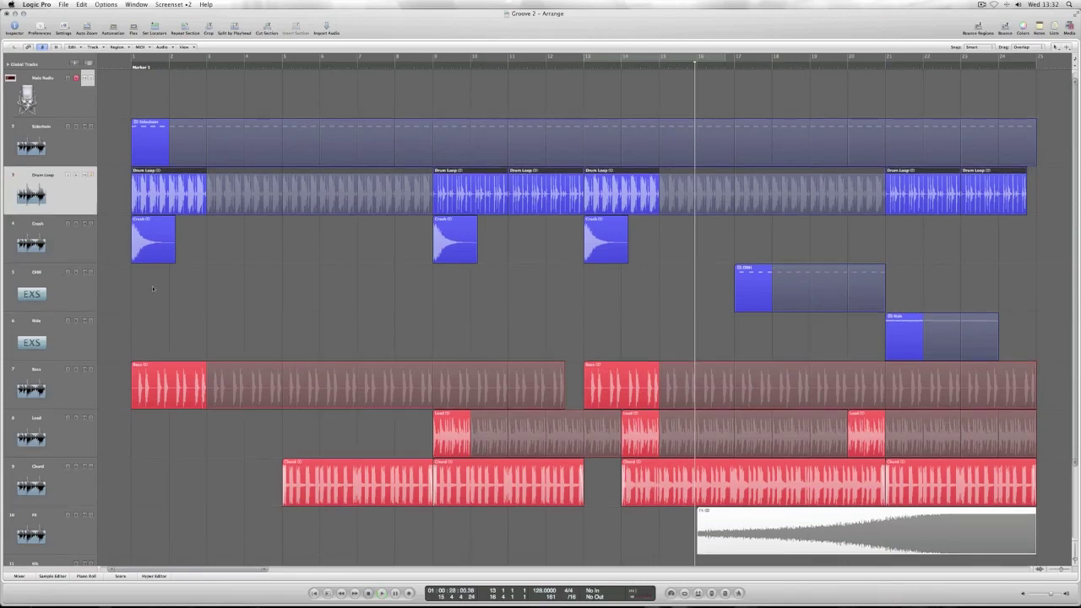
Deselect the Drum Loop regions and select the first Bass region.
scroll(152, 286, down, 3)
click(188, 384)
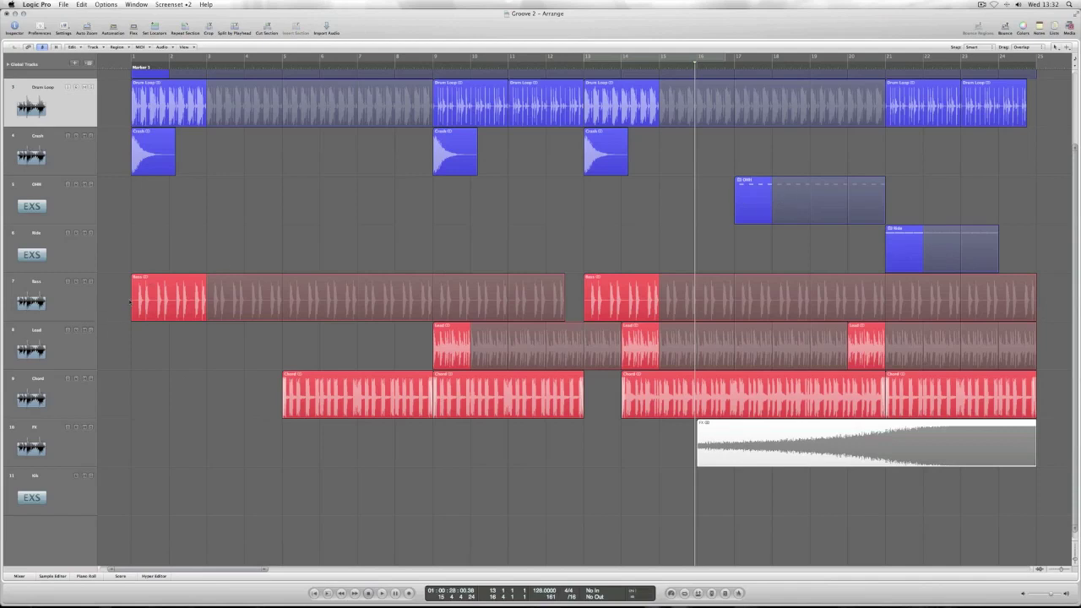
click(139, 294)
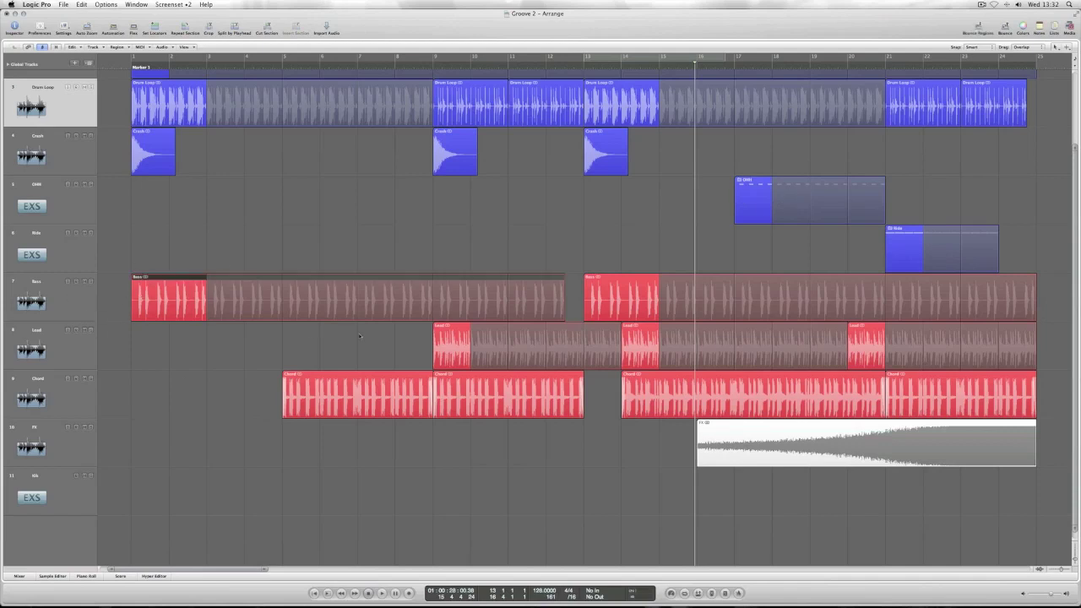
Select the first Lead and Chord regions, then clear the selection.
click(446, 342)
click(311, 392)
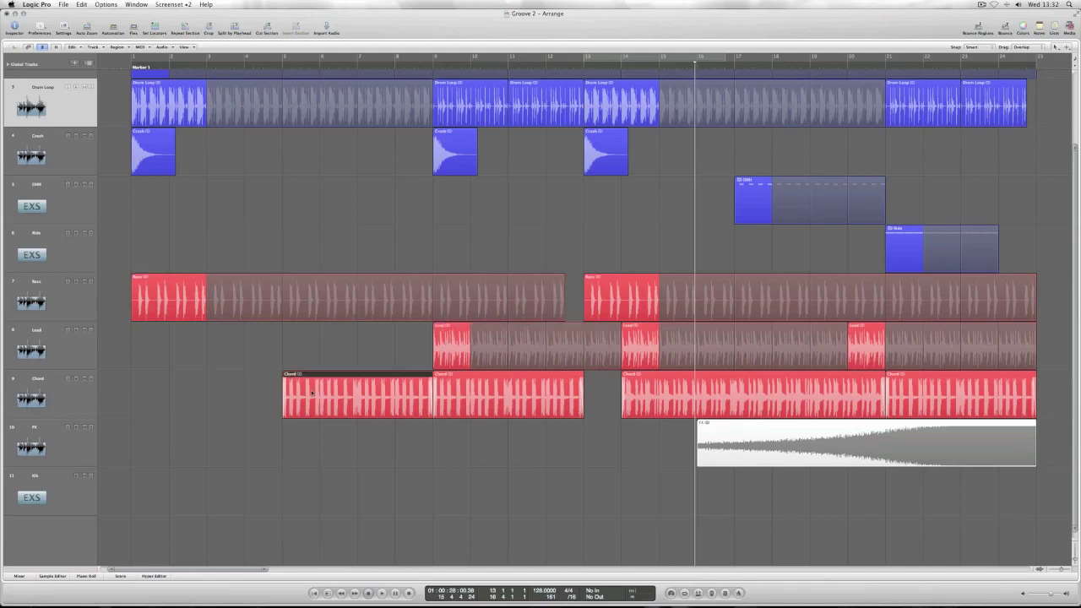
click(156, 243)
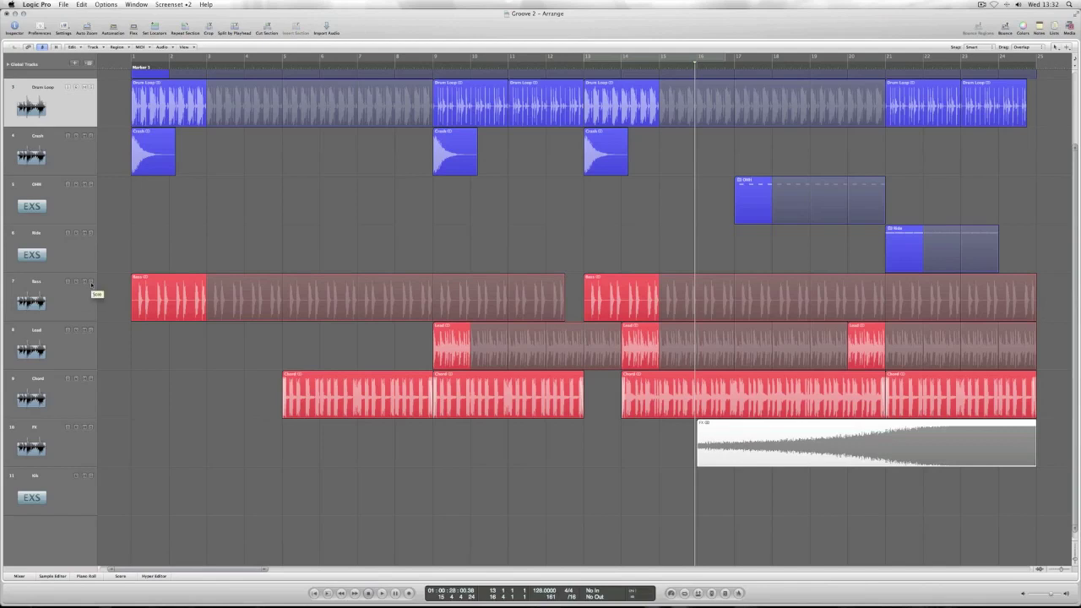
Play Groove 2 from bar 2 with the Chord and Lead tracks soloed.
double_click(167, 68)
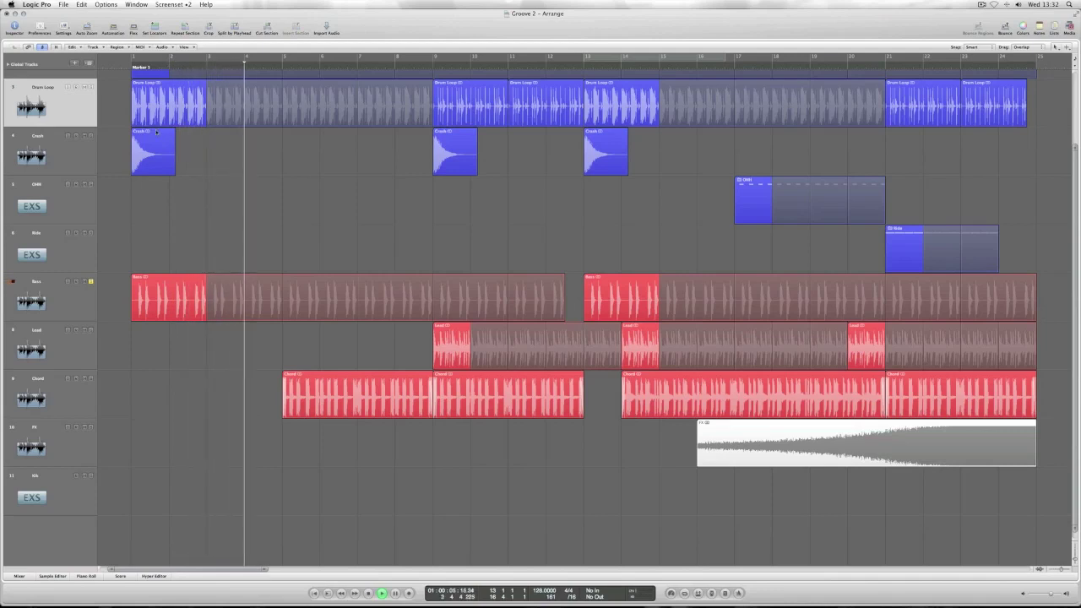
click(91, 379)
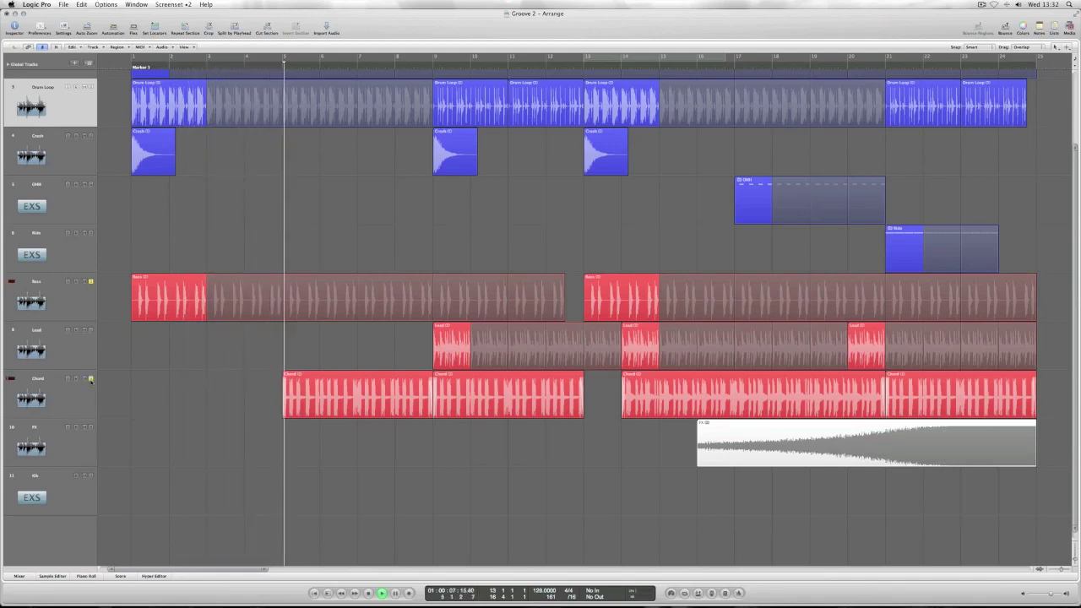
click(90, 330)
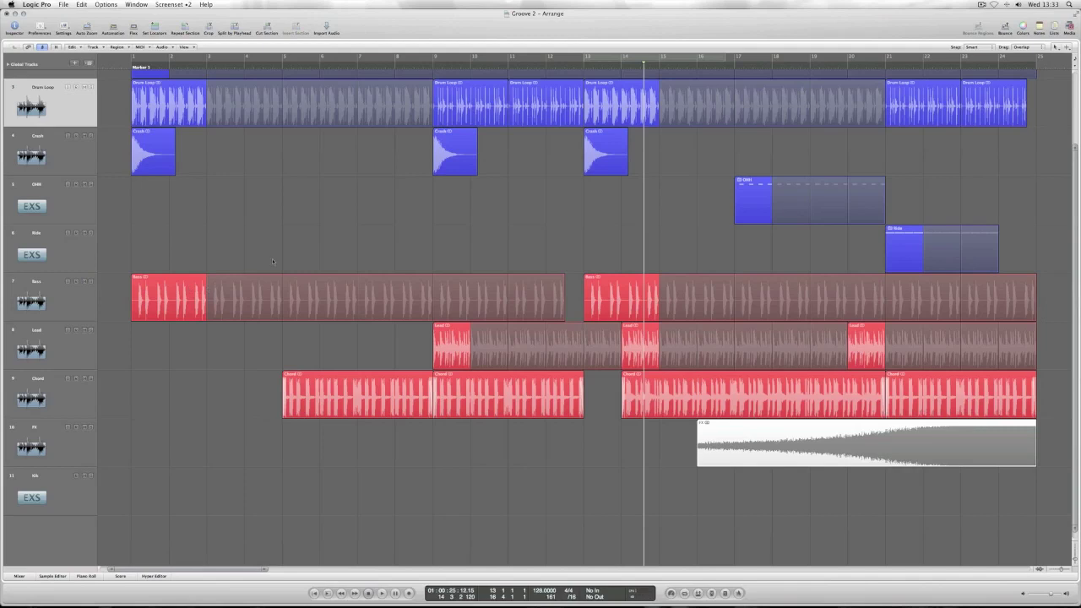
Zoom in on the Bass, Lead and Chord tracks and inspect their filter automation curves.
drag(172, 244, 607, 434)
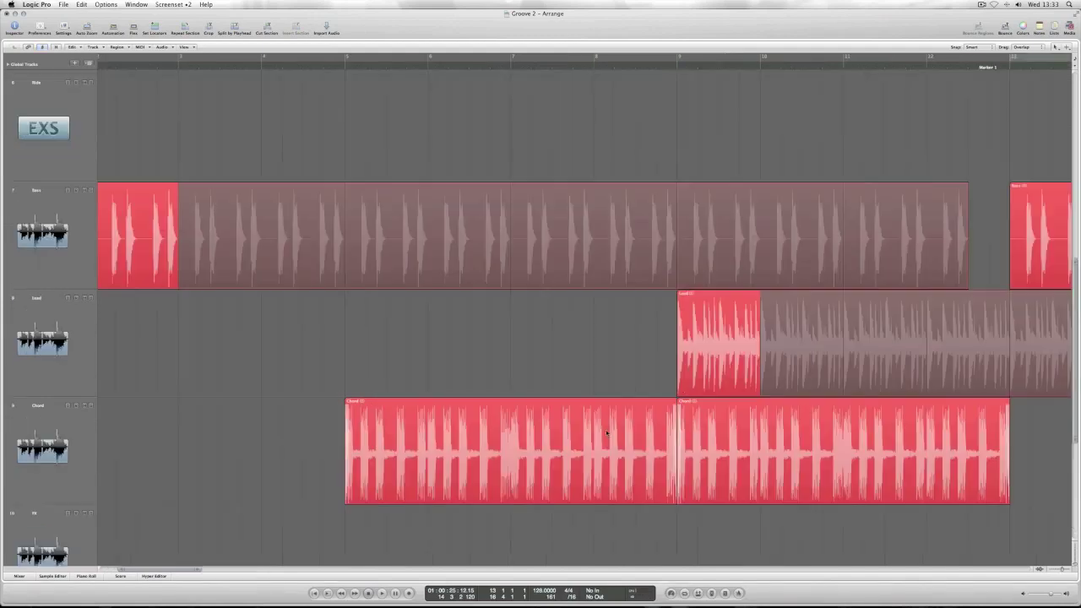
key(a)
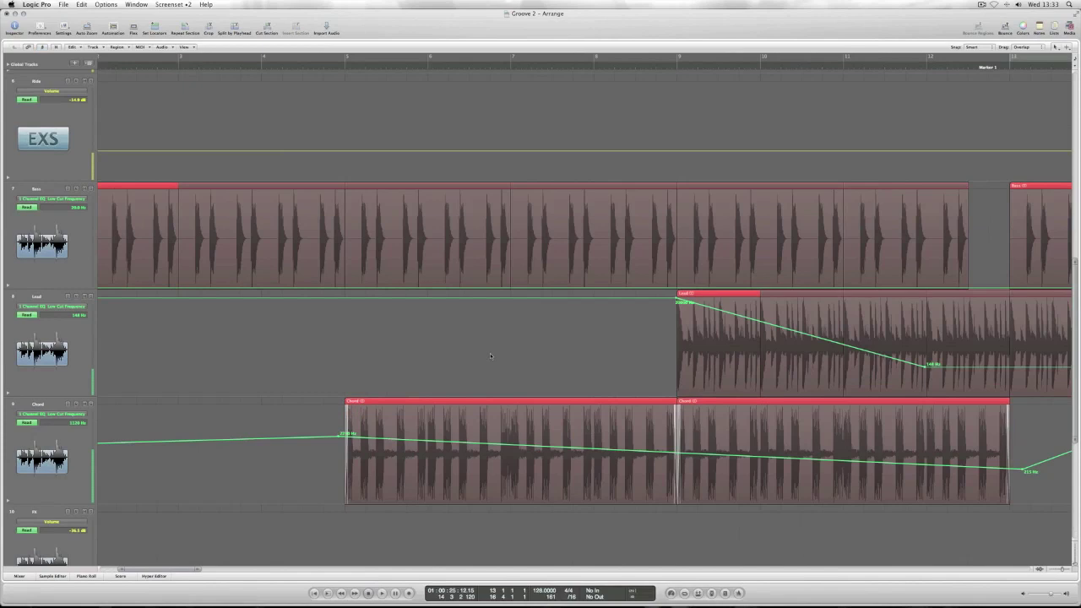
scroll(318, 396, right, 10)
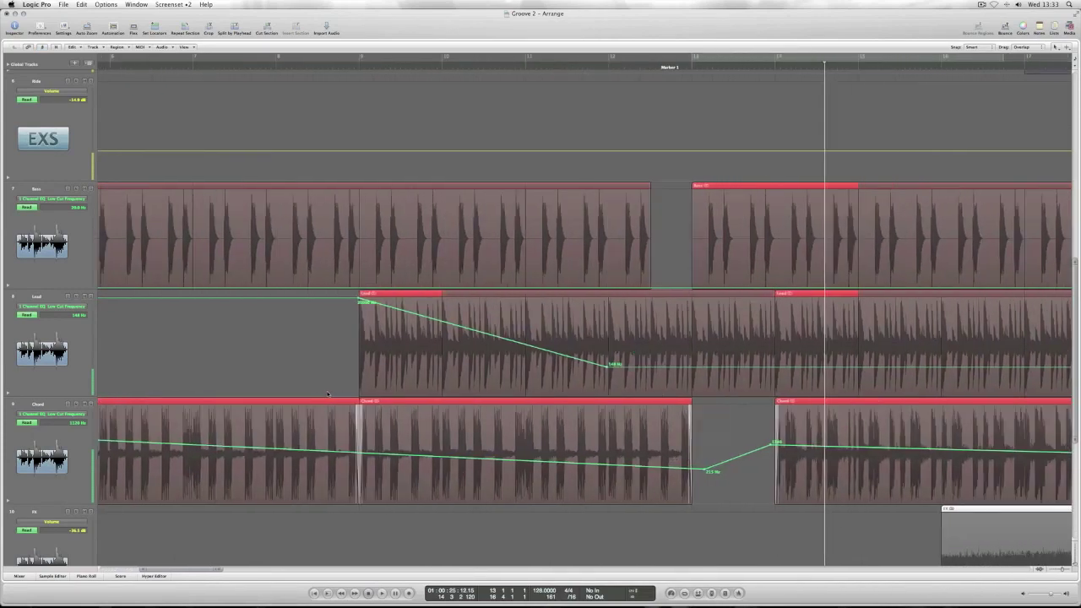
scroll(319, 393, left, 15)
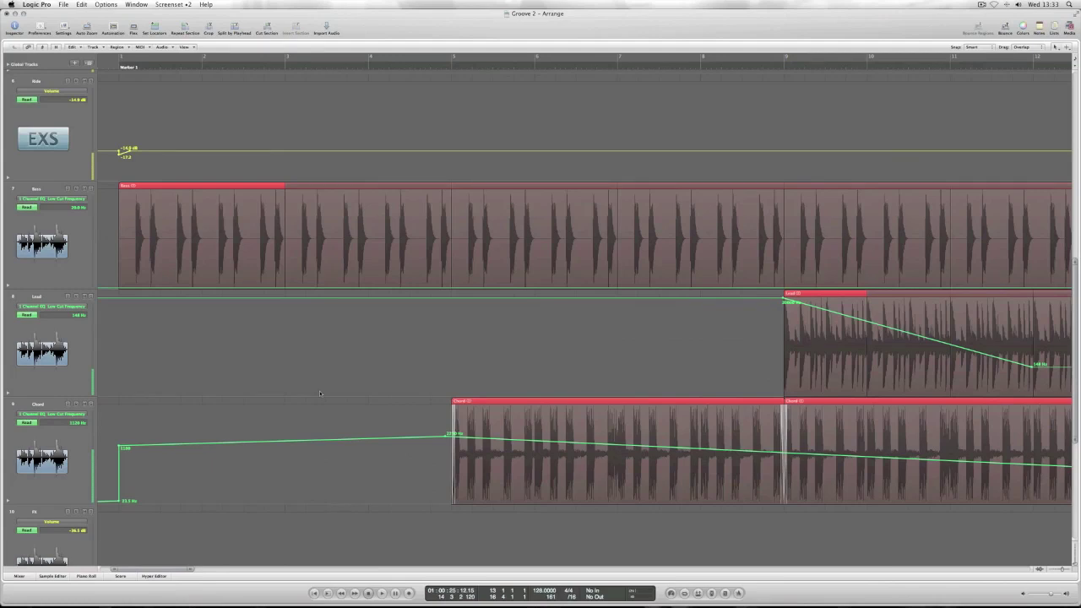
scroll(319, 392, right, 2)
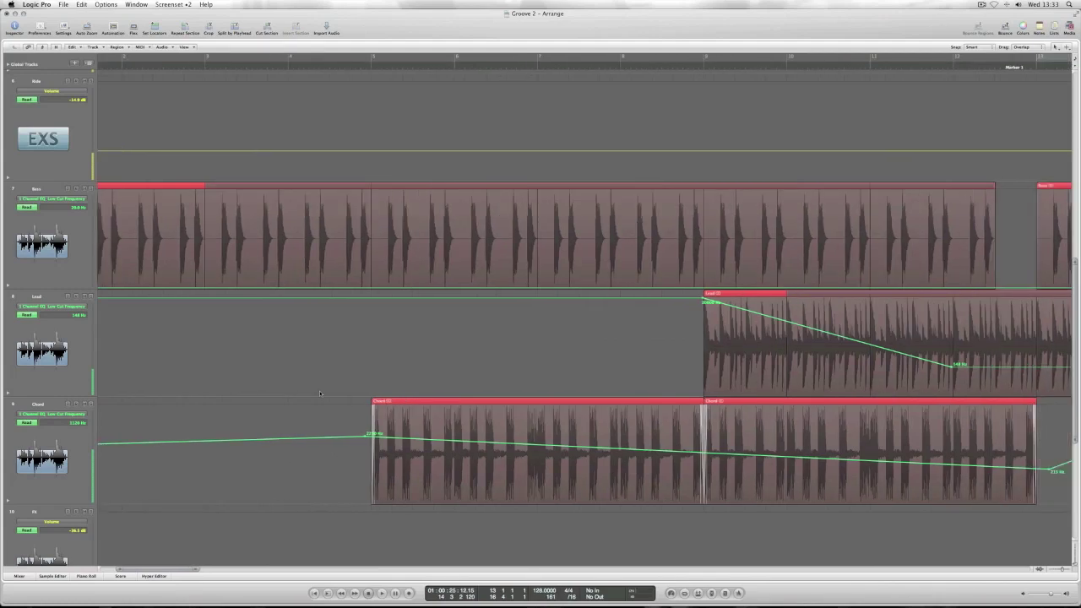
scroll(320, 390, right, 15)
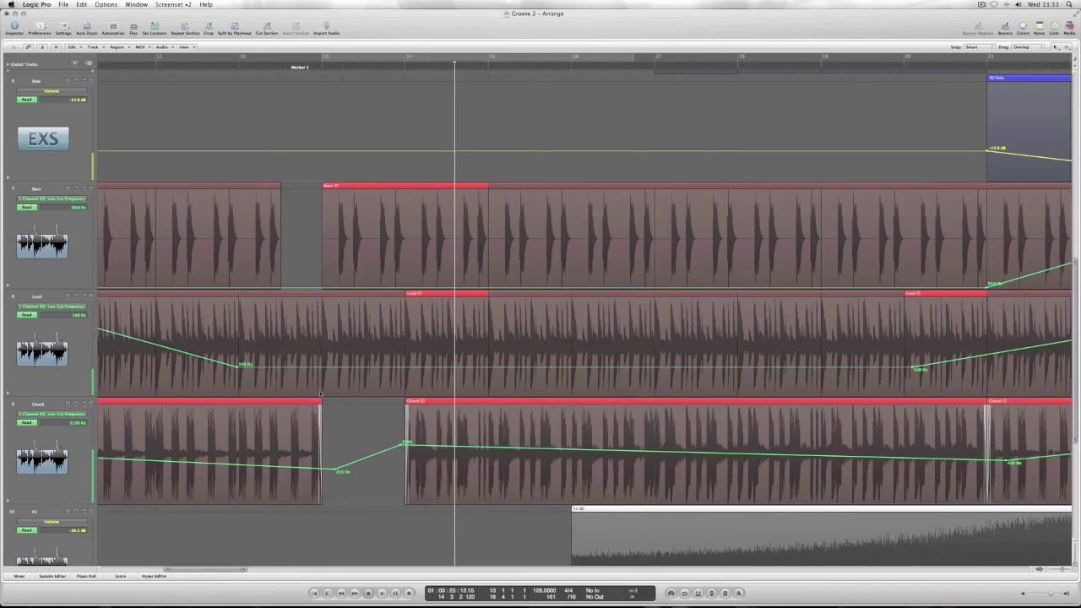
scroll(319, 393, right, 18)
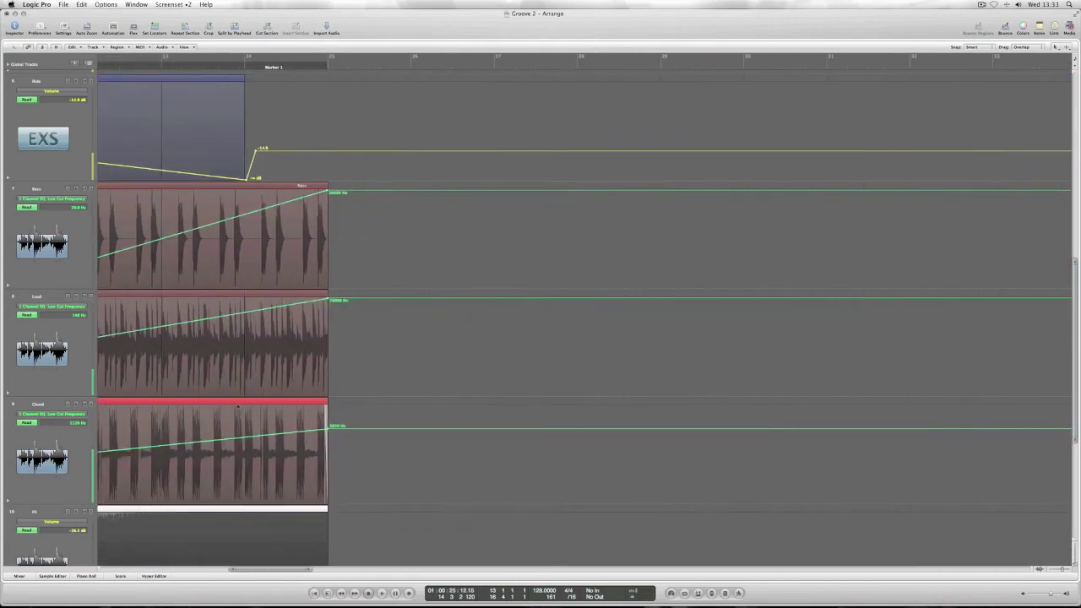
scroll(235, 388, left, 12)
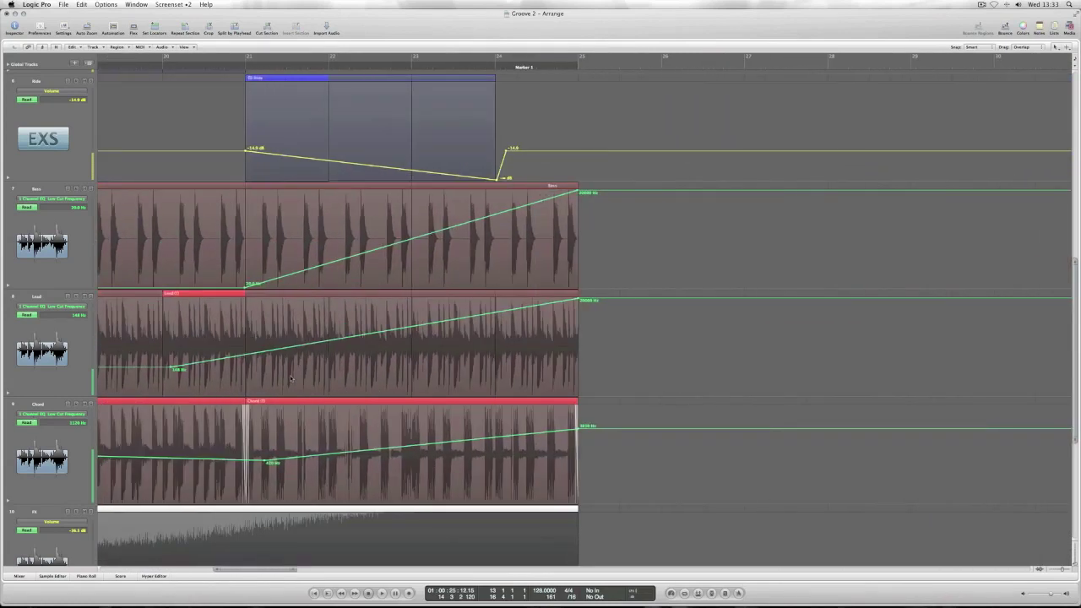
scroll(291, 377, left, 12)
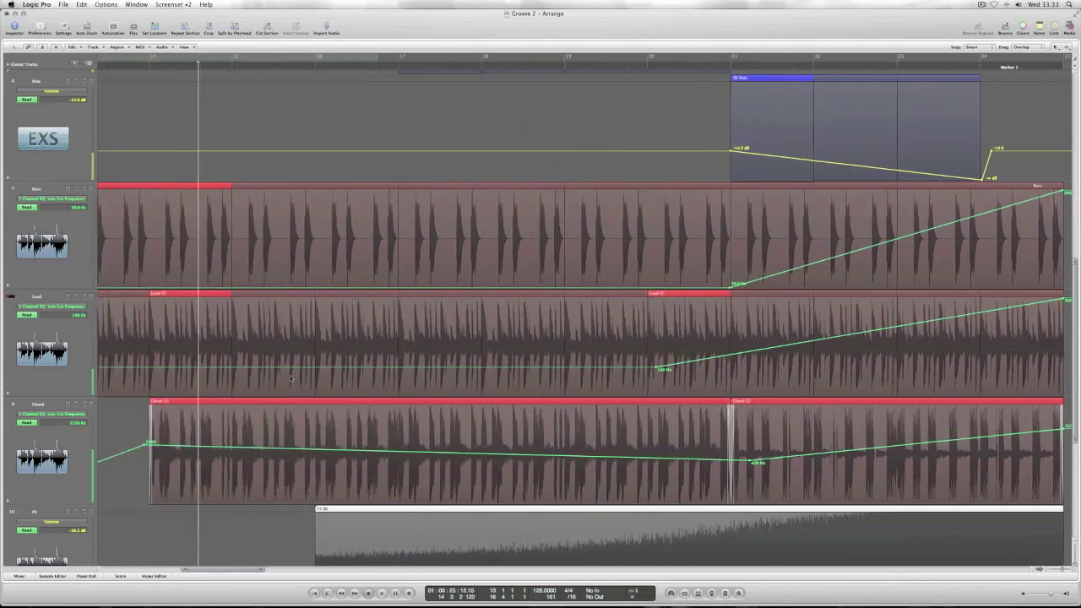
scroll(290, 377, left, 9)
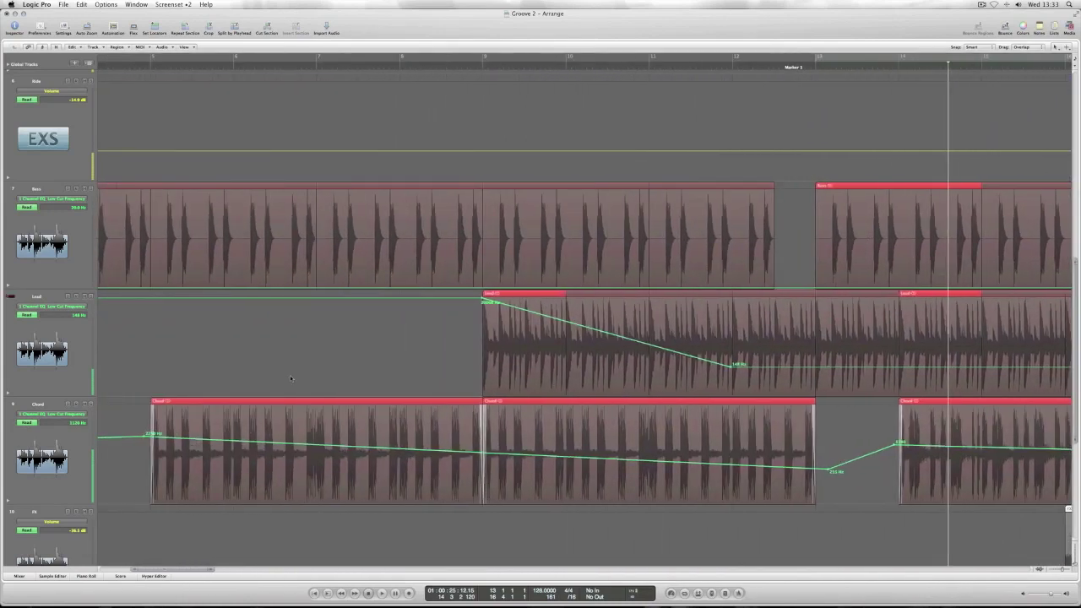
Hide the automation curves, fit the arrangement in view, and play Groove 2 from bar 1.
key(a)
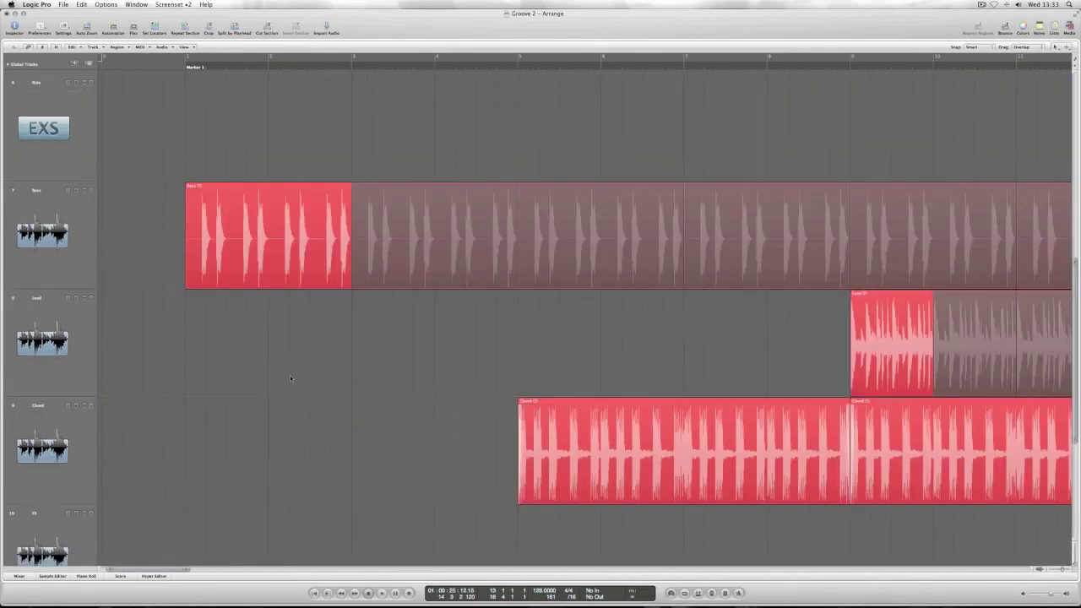
key(z)
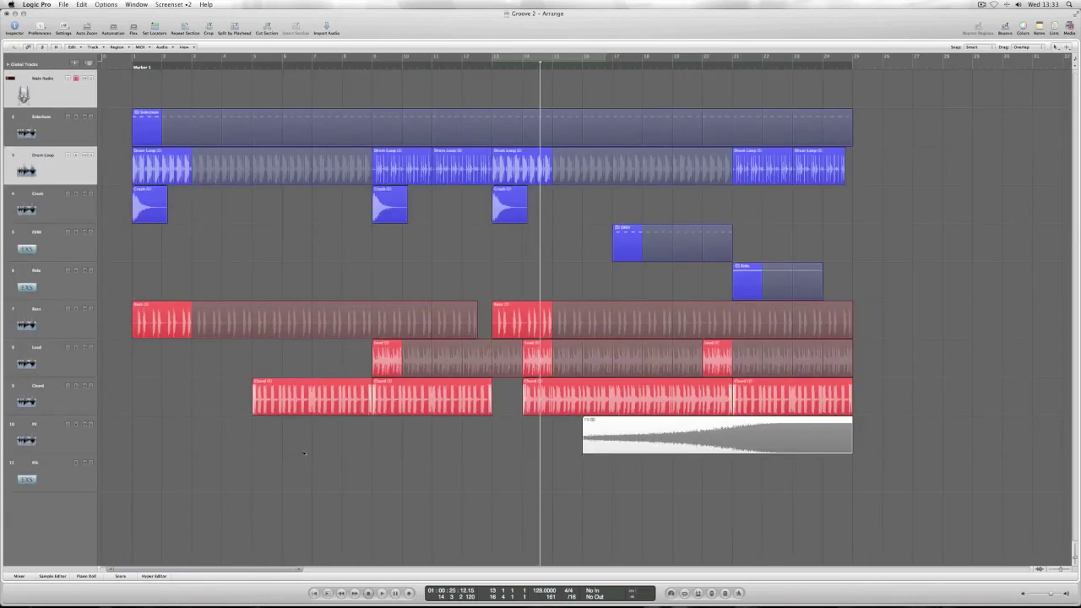
double_click(116, 67)
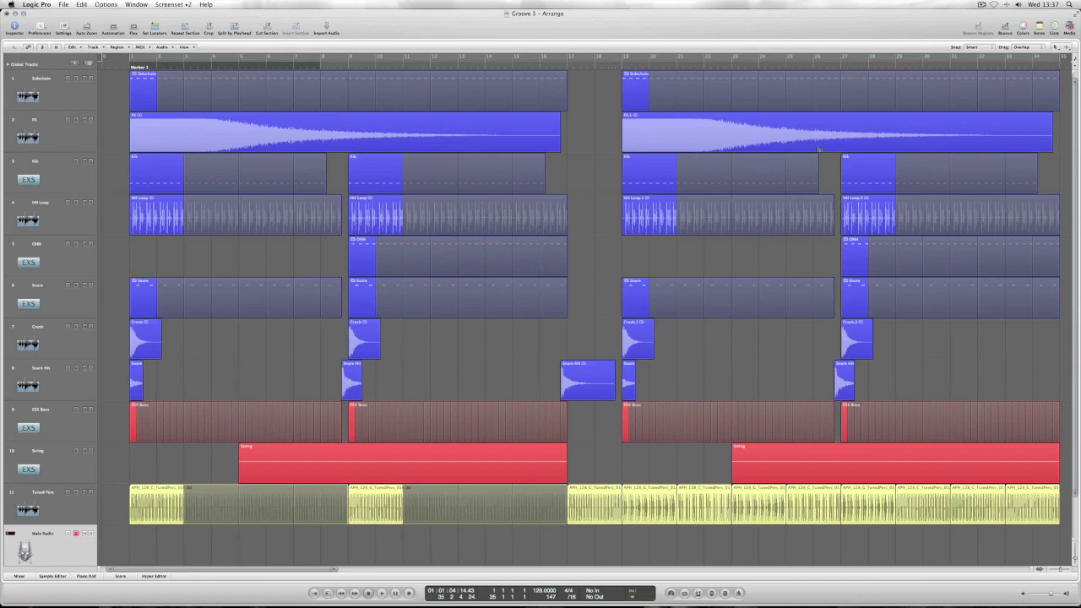
Select the Tuned Perc track (track 11) in the Groove 3 arrangement.
click(81, 496)
scroll(81, 496, right, 2)
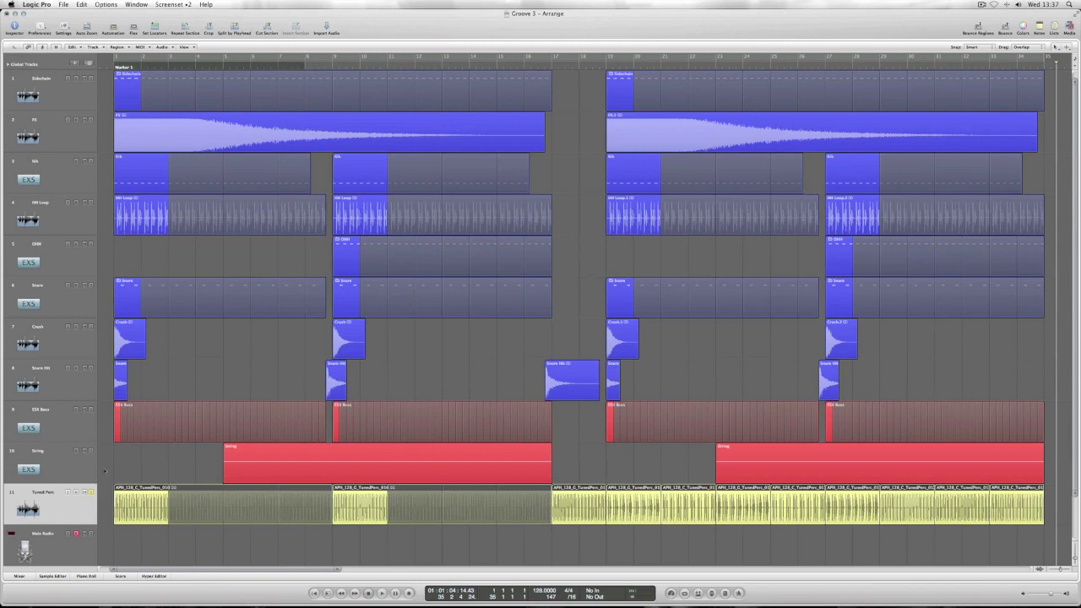
Play Groove 3 from near bar 1, jumping ahead to bars 9, 17, 21 and 30, then stop.
click(135, 61)
key(space)
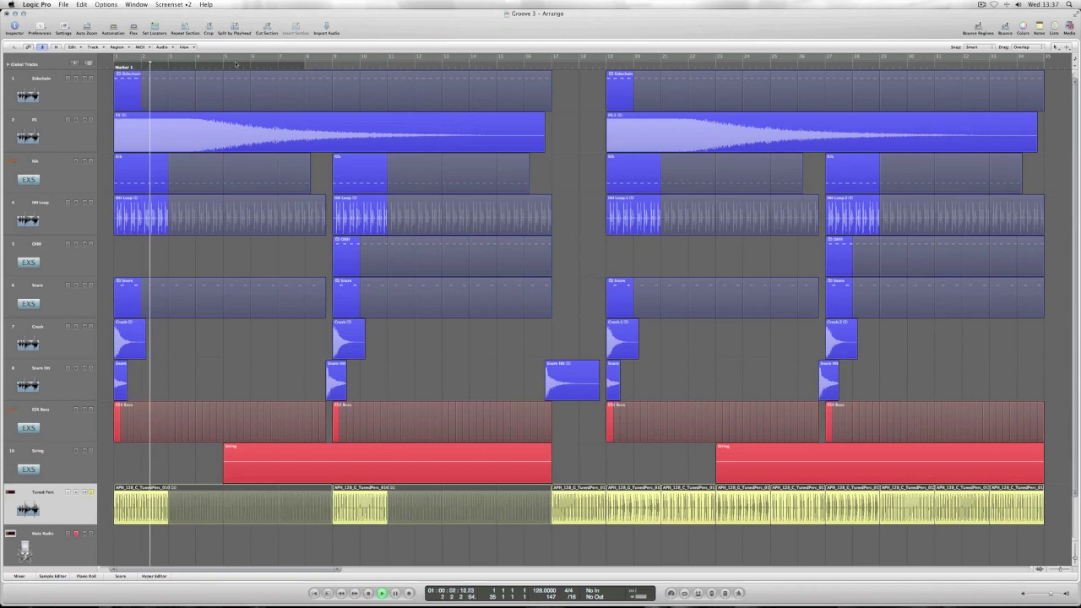
click(348, 62)
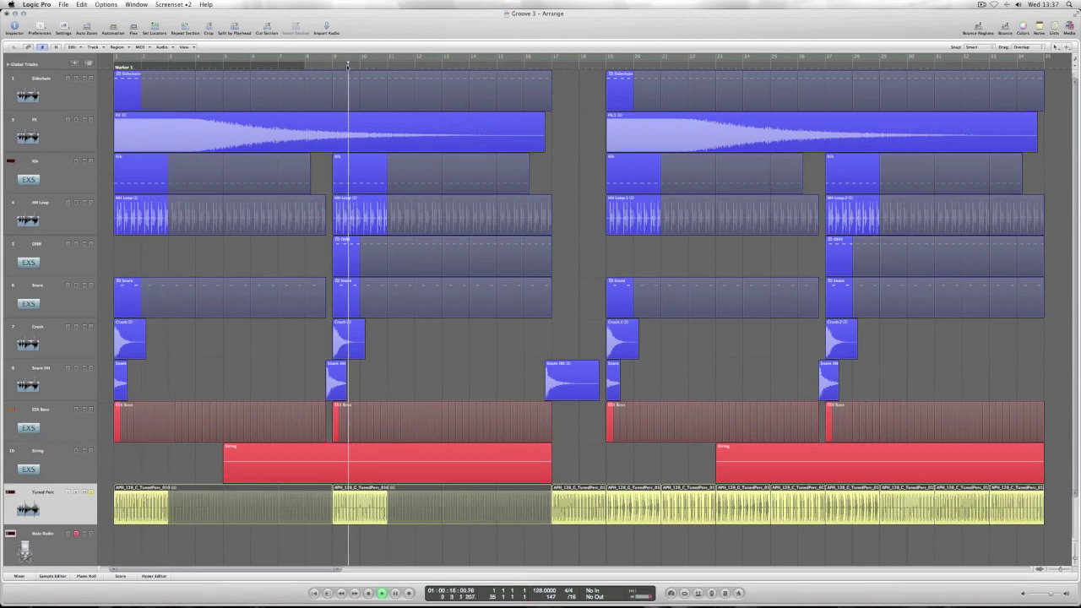
click(565, 65)
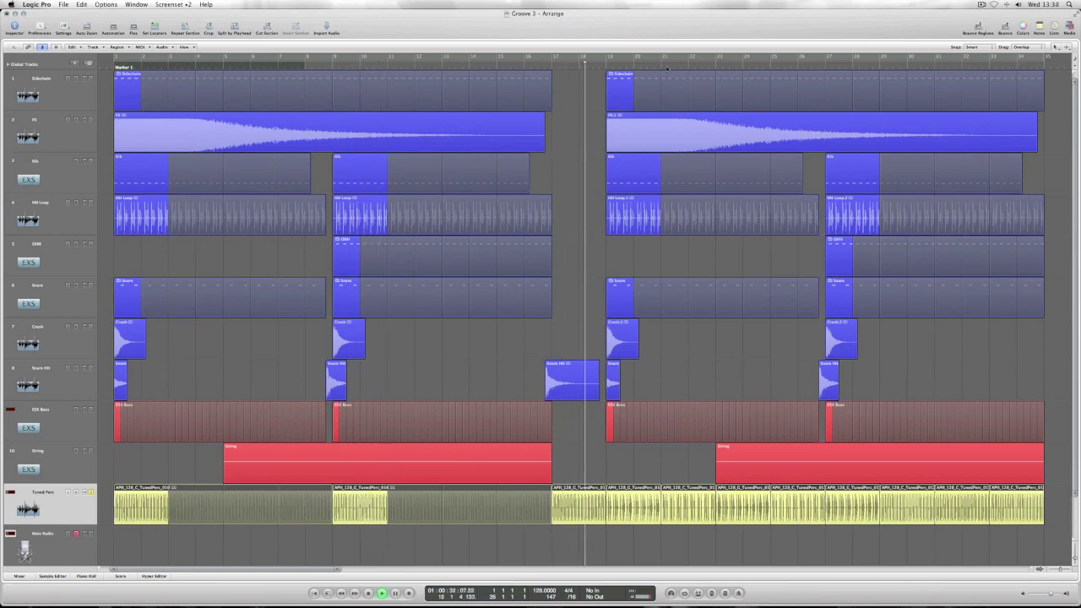
click(677, 65)
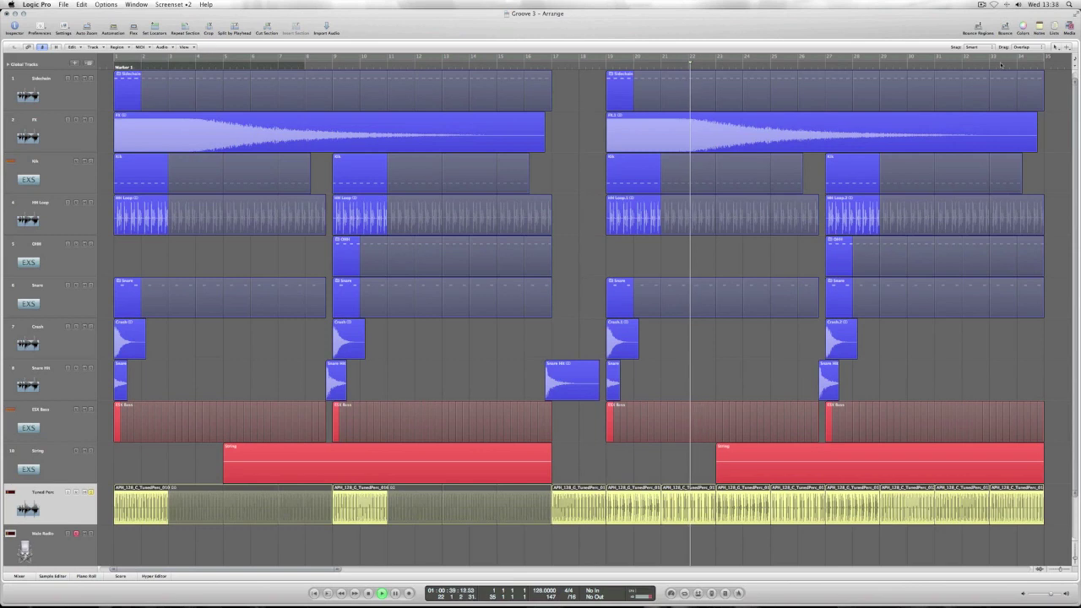
click(920, 67)
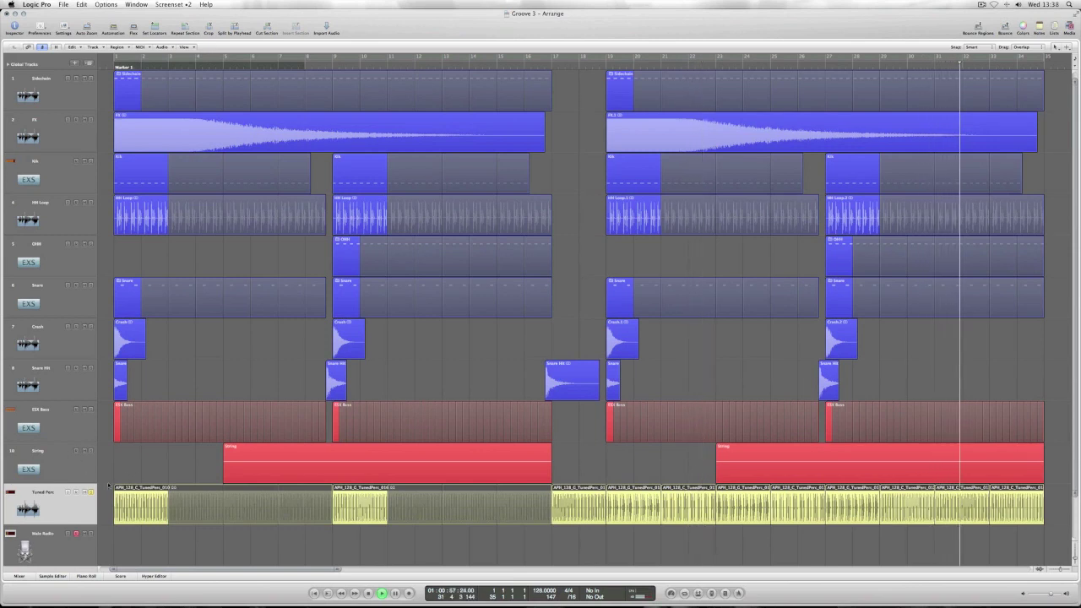
key(space)
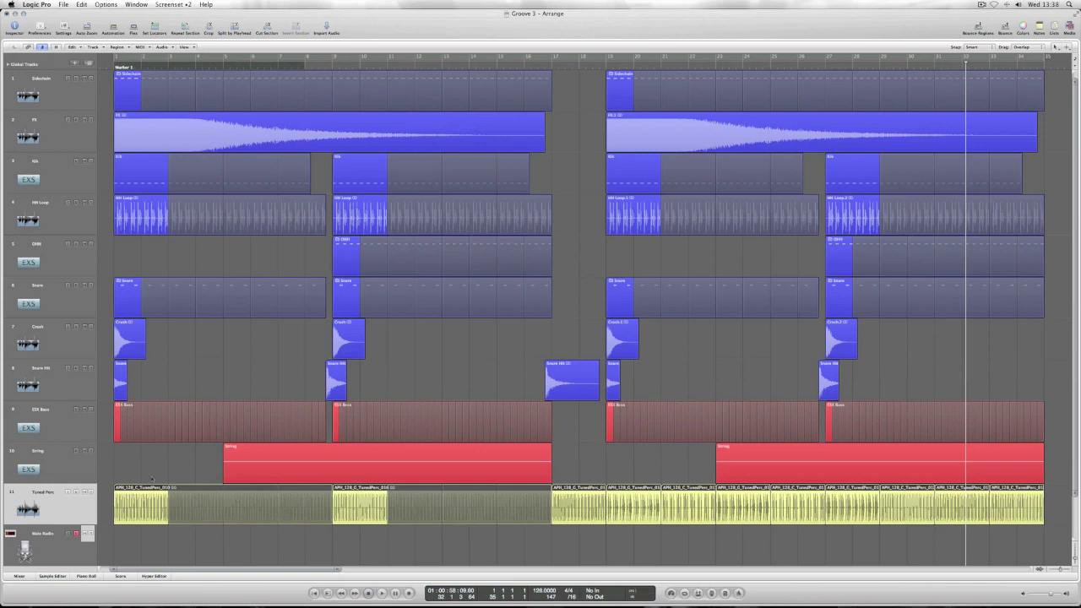
Select the EXS Bass and String tracks, clear the selection, then select the HH Loop track and its regions.
click(49, 418)
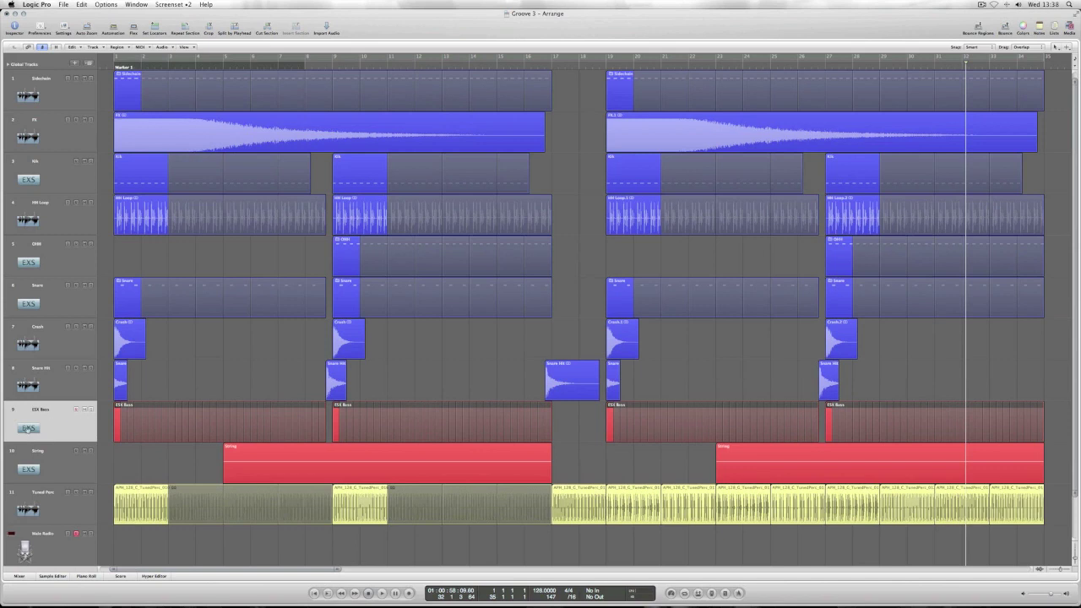
click(30, 469)
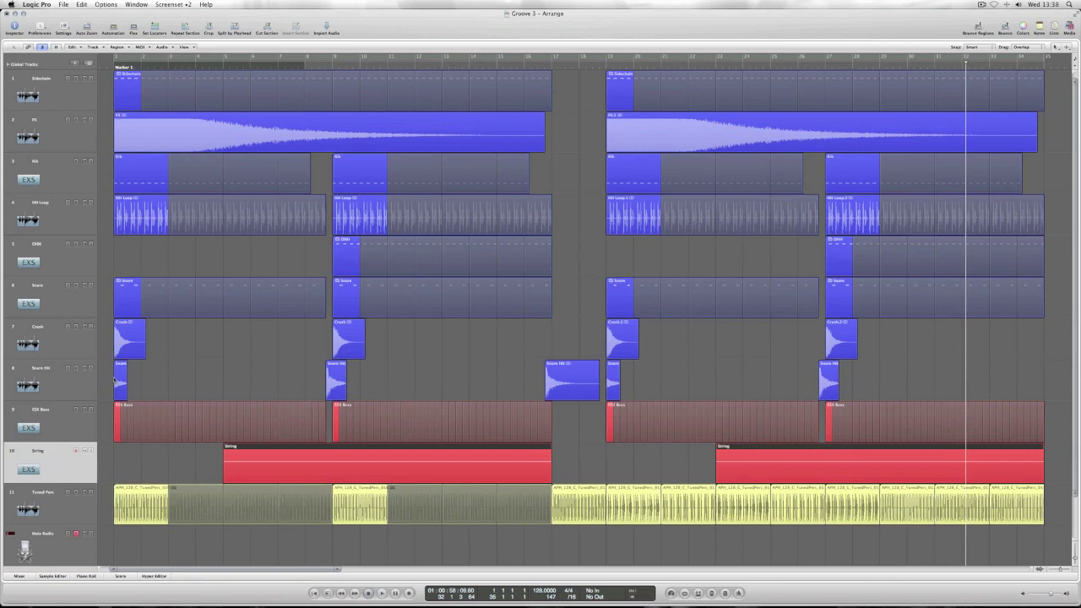
click(307, 367)
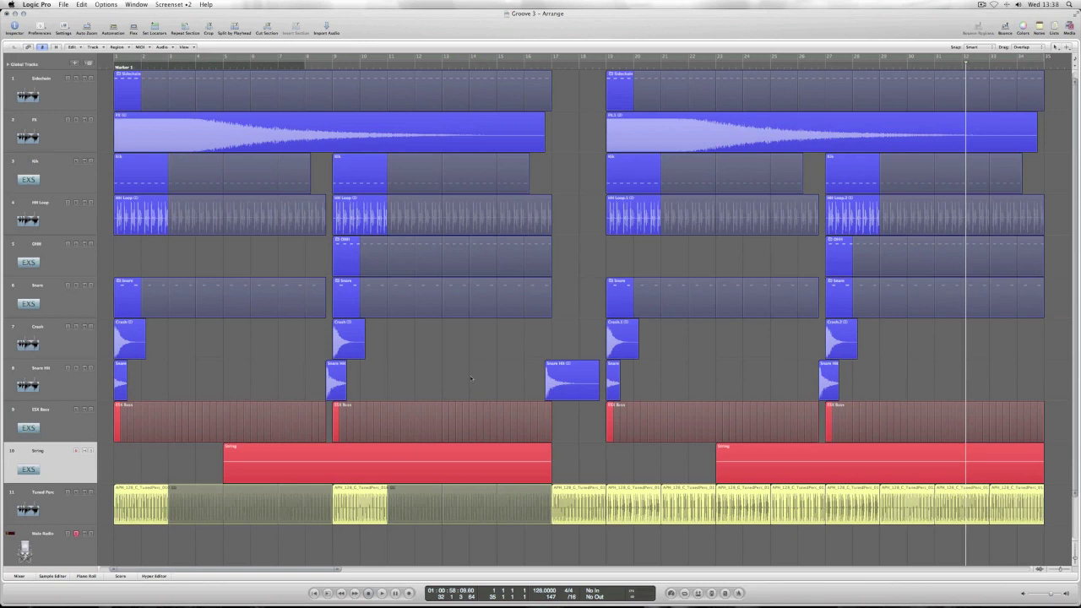
scroll(121, 340, left, 1)
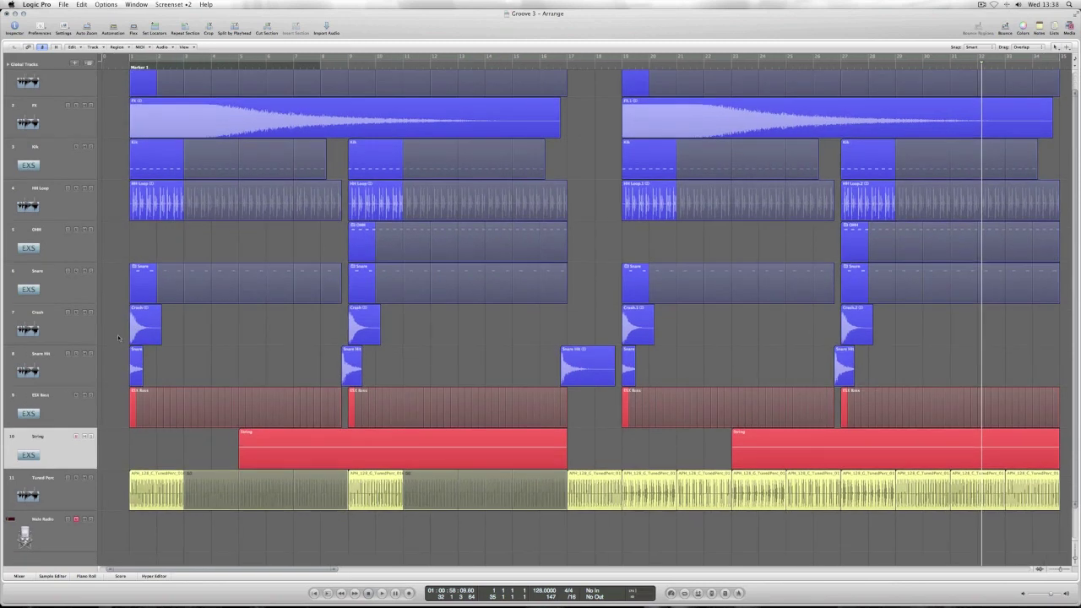
scroll(50, 297, down, 1)
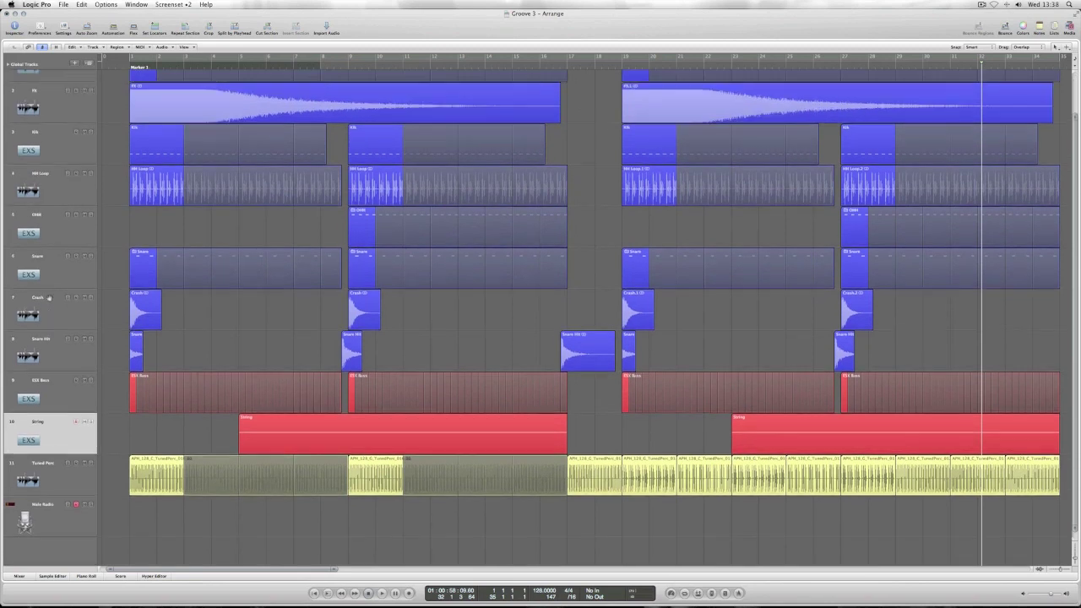
scroll(60, 271, up, 1)
click(88, 204)
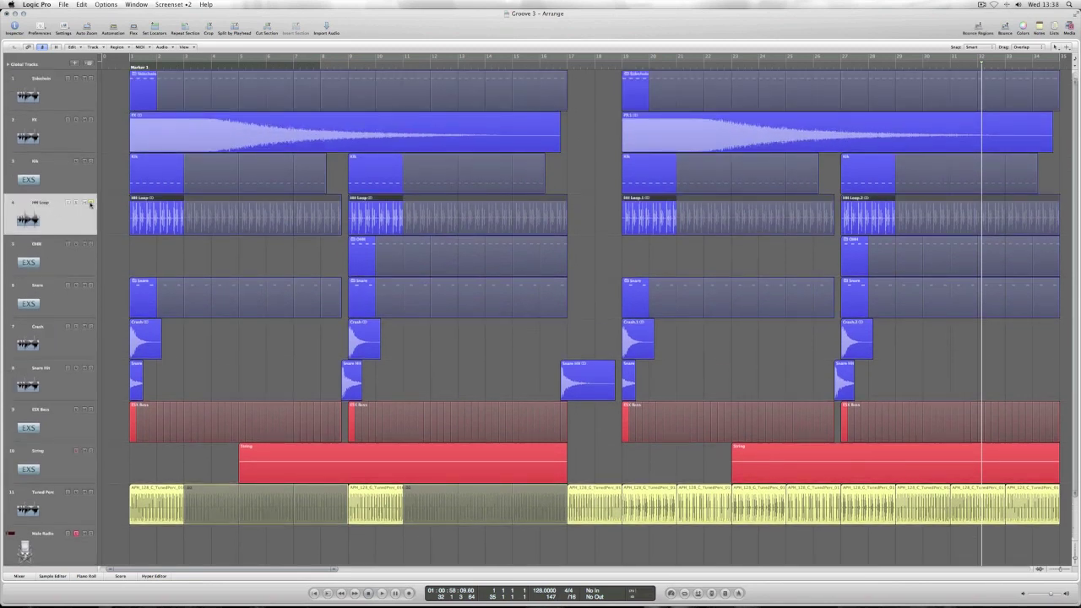
Play Groove 3 from bar 1 and take the HH Loop track out of solo.
double_click(133, 66)
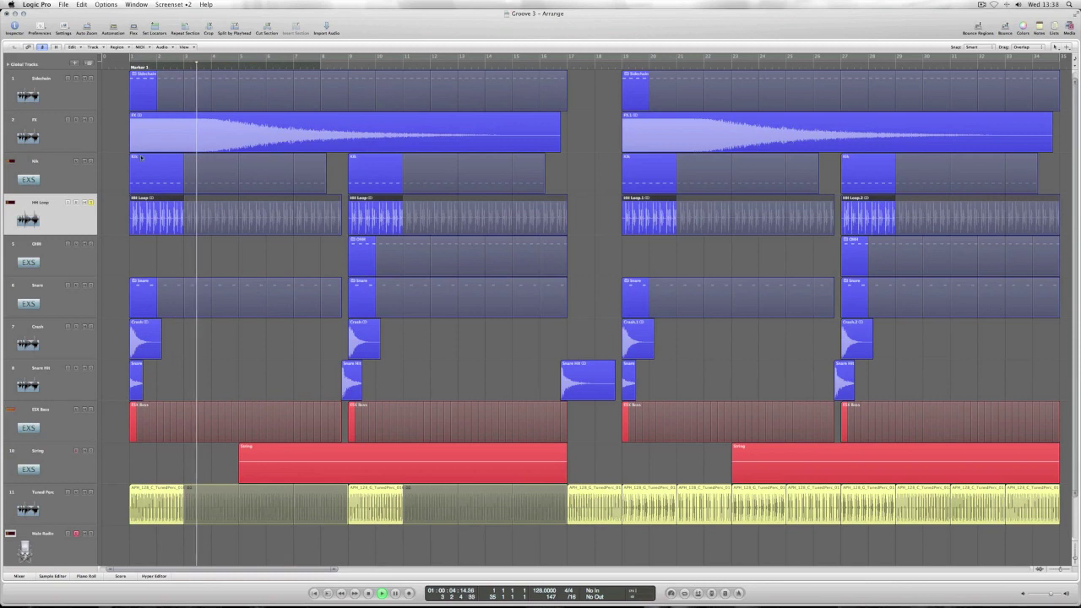
click(86, 533)
click(91, 202)
Play Groove 3 from the project start through to its end around bar 35.
key(Return)
key(space)
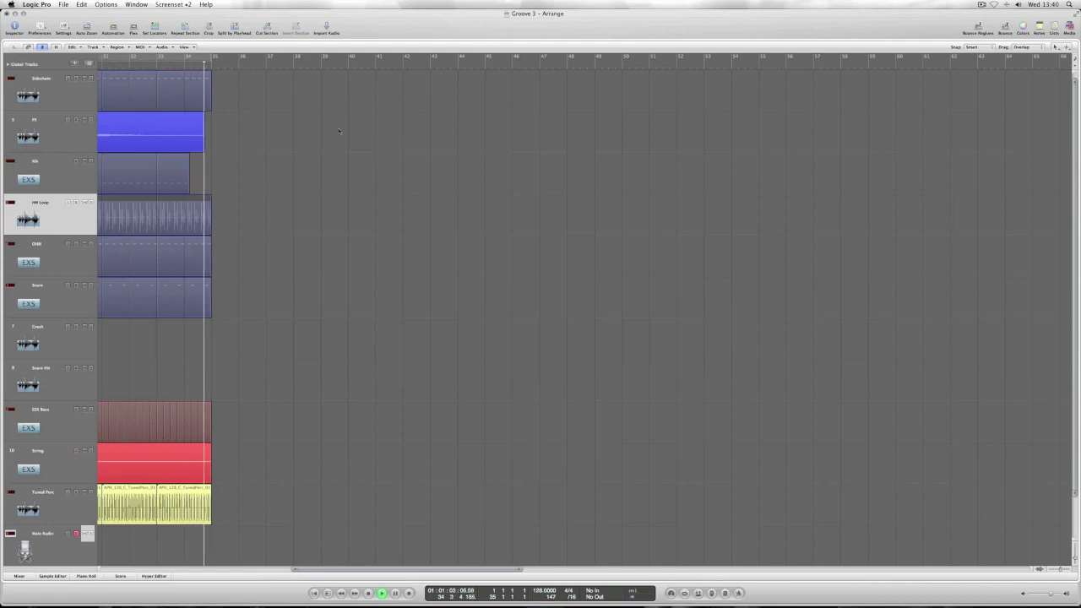
Stop Groove 3 playback and move the playhead back to bar 1.
key(space)
key(Return)
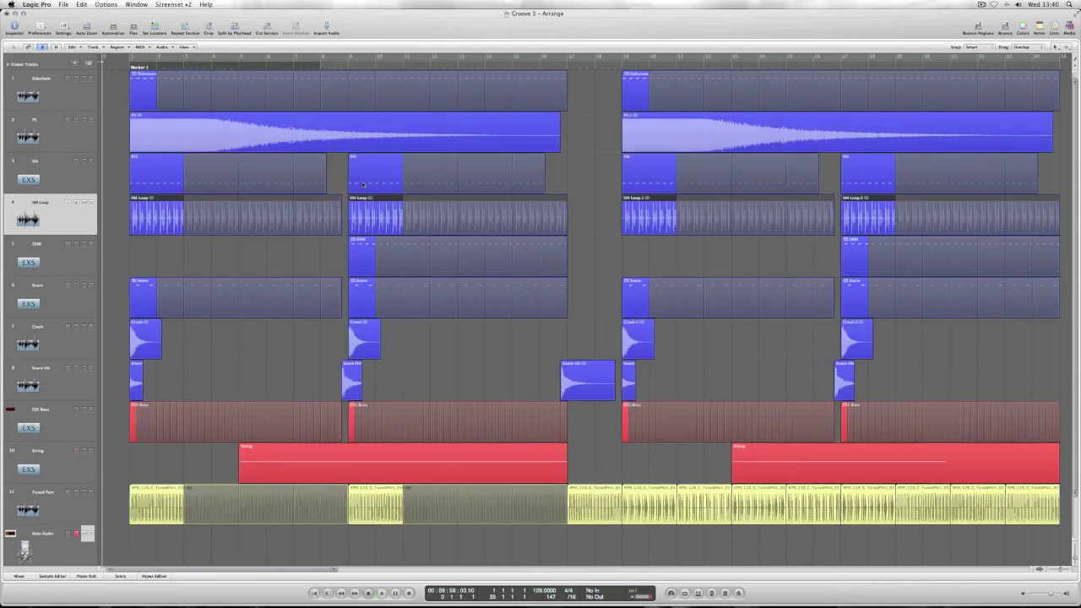